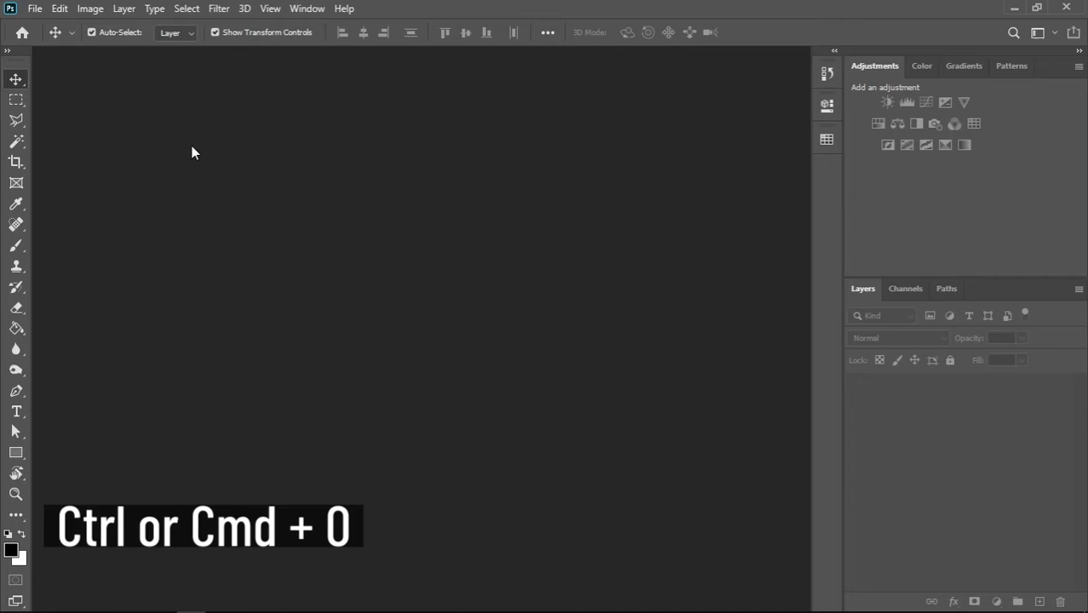
# - Open the Roblox template 1 image from the Templates PNG folder with Ctrl+O
pyautogui.hotkey('ctrl', 'o')
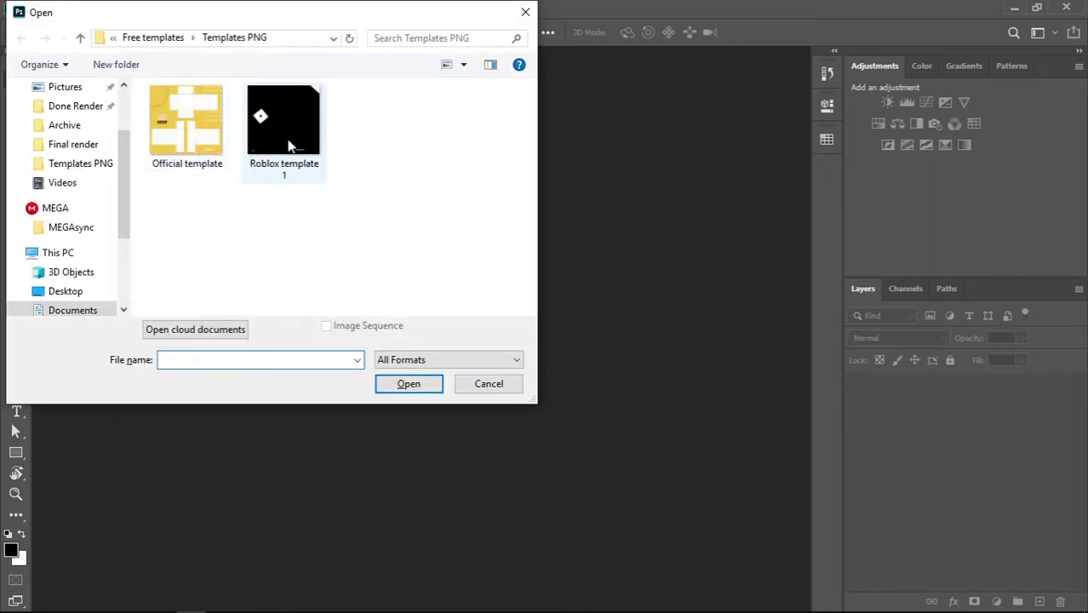
pyautogui.click(290, 147)
pyautogui.click(404, 387)
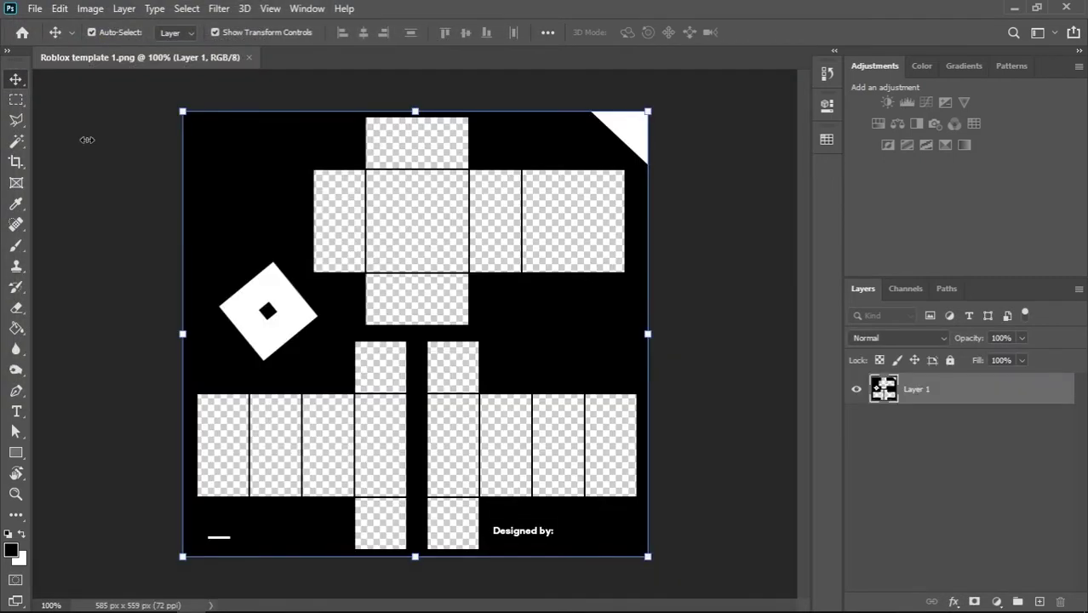
pyautogui.click(36, 9)
pyautogui.click(47, 42)
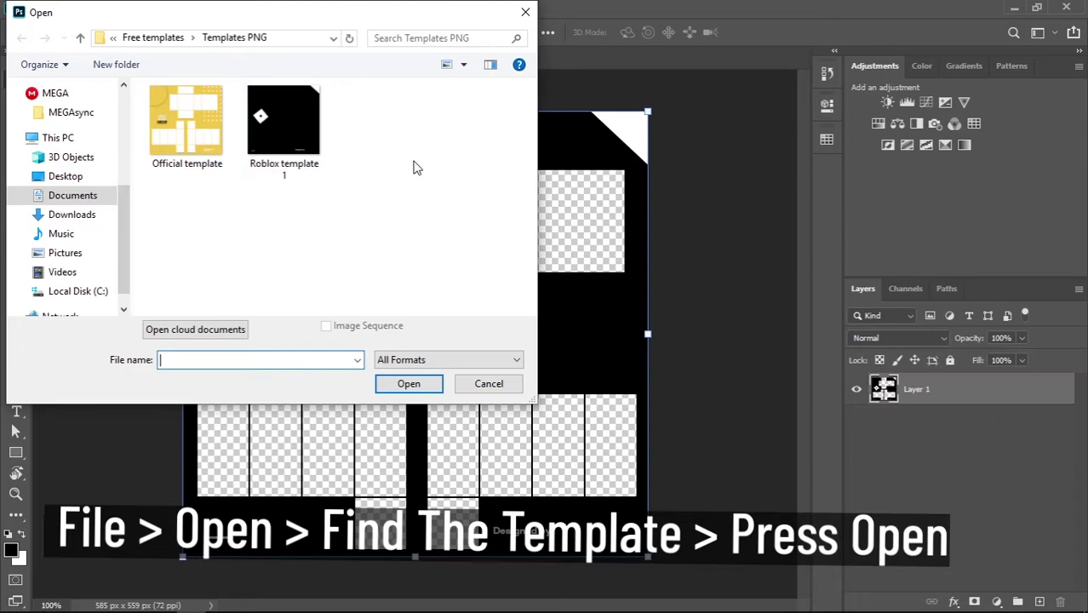
pyautogui.click(526, 14)
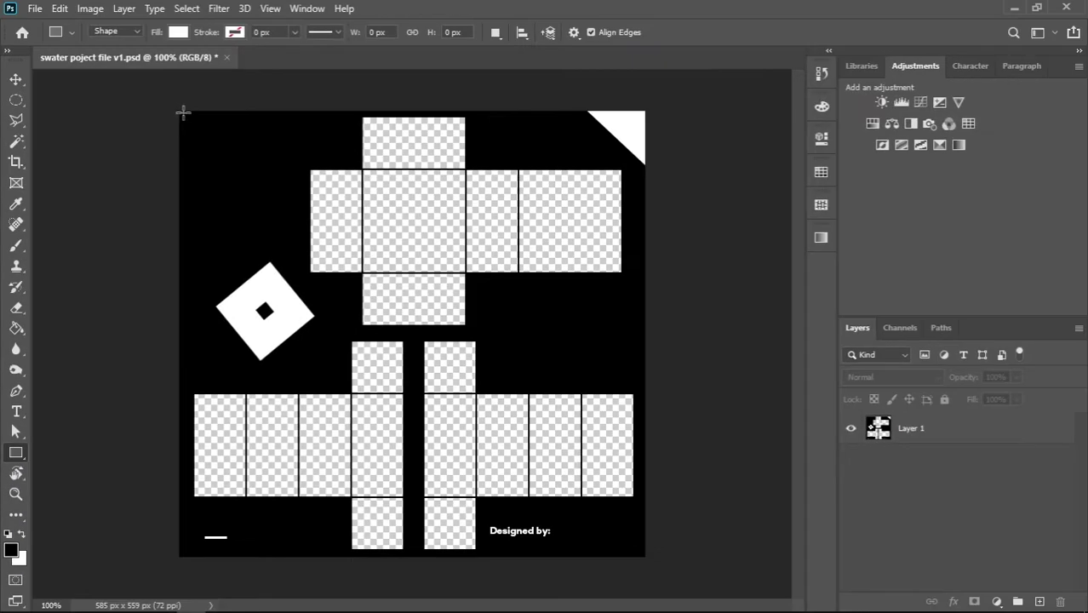
# - Draw a white 578 × 476 px rectangle over the clothing panels and show its Properties panel
pyautogui.moveTo(260, 0); pyautogui.dragTo(932, 491)
pyautogui.moveTo(640, 492); pyautogui.dragTo(640, 491)
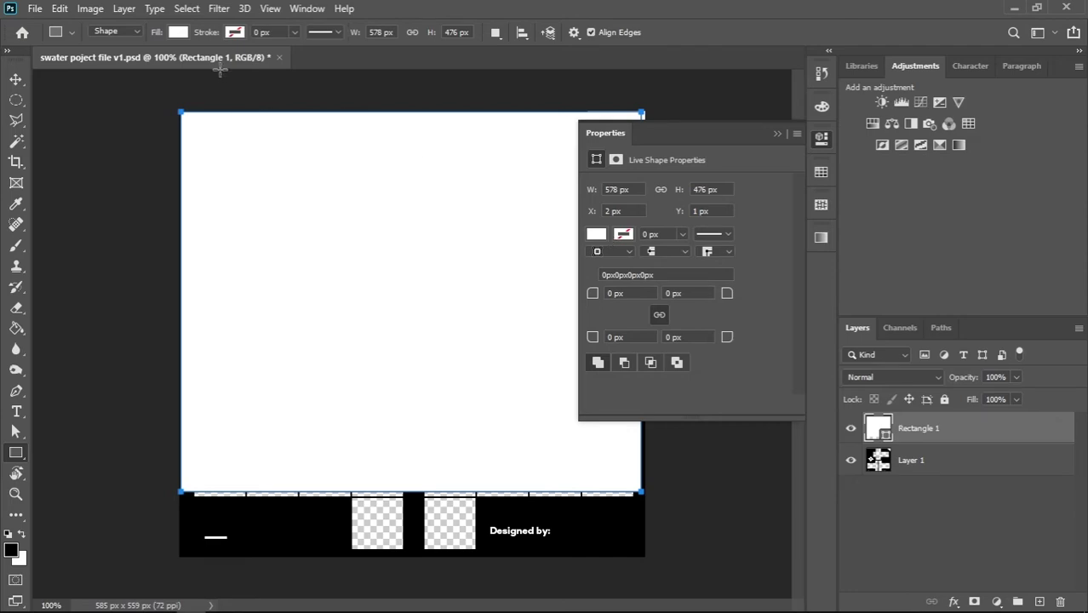
pyautogui.click(305, 8)
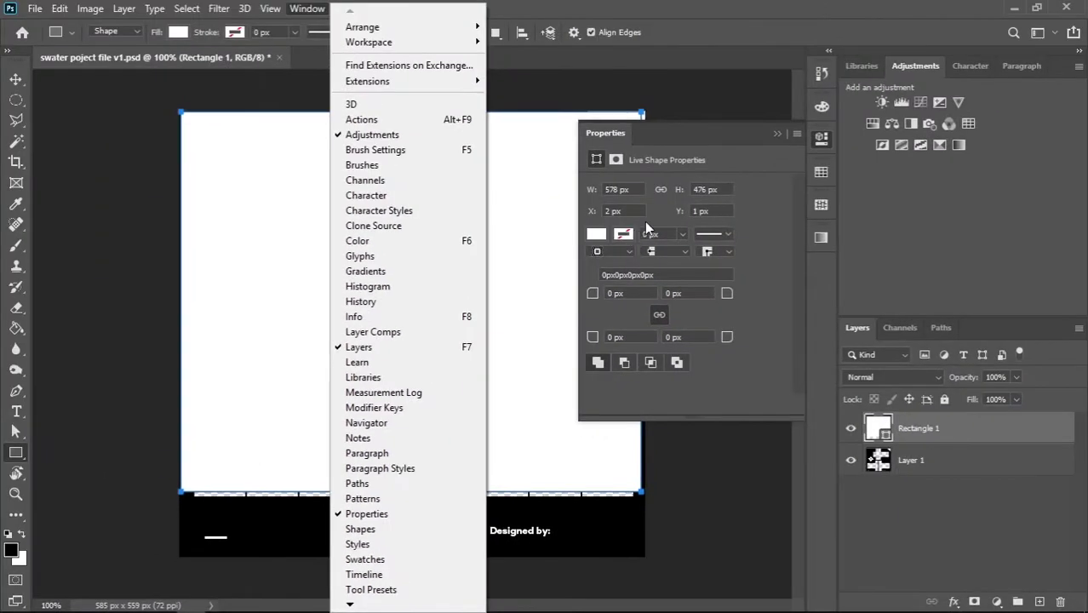
pyautogui.click(645, 221)
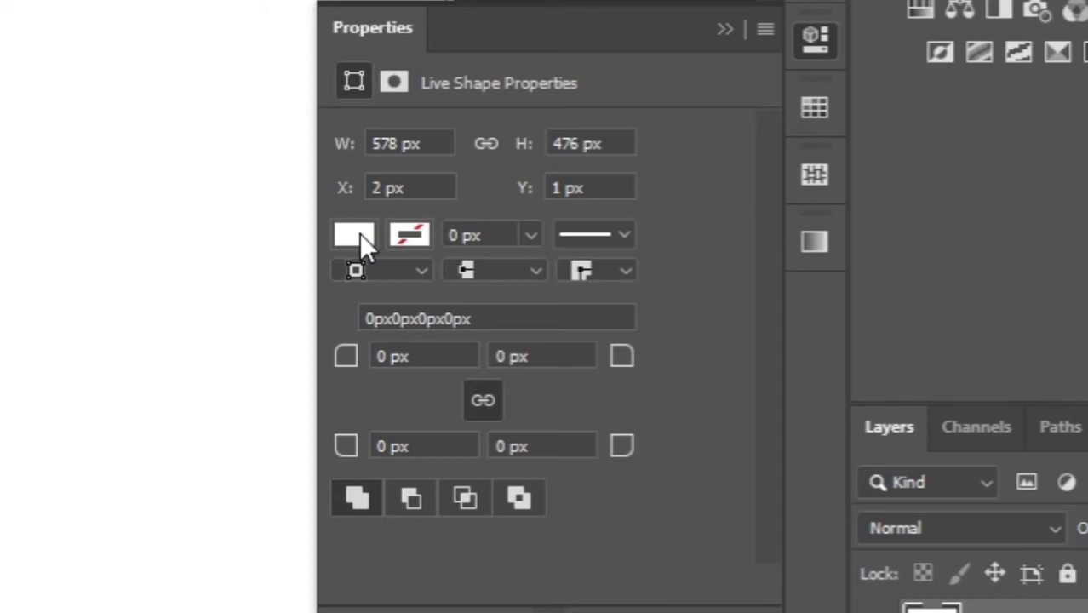
# - Fill the rectangle with the recent yellow swatch, discarding the custom colour tried in the picker
pyautogui.click(358, 235)
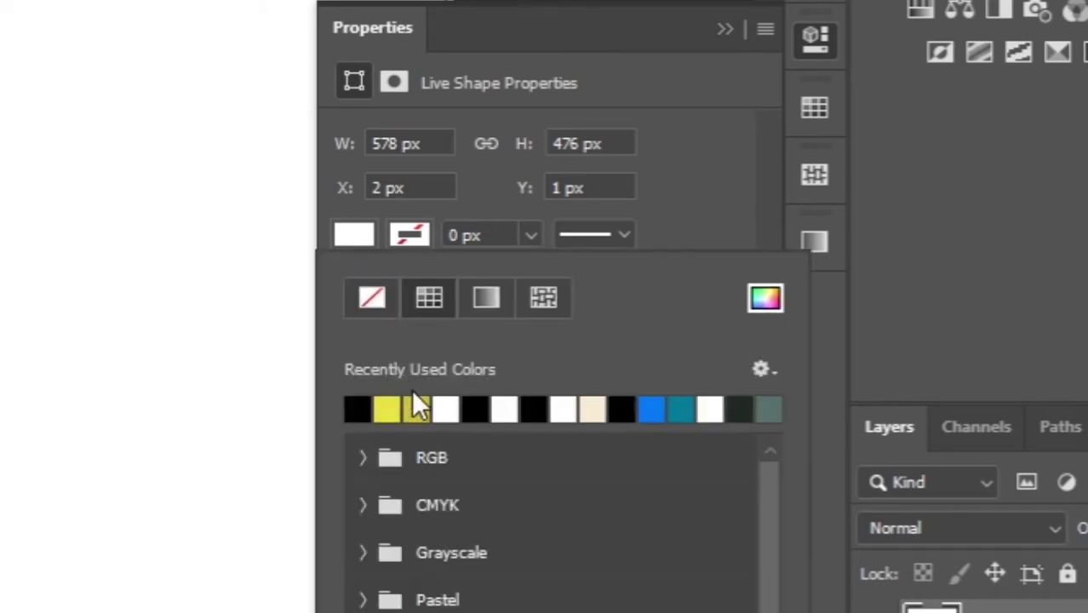
pyautogui.click(387, 407)
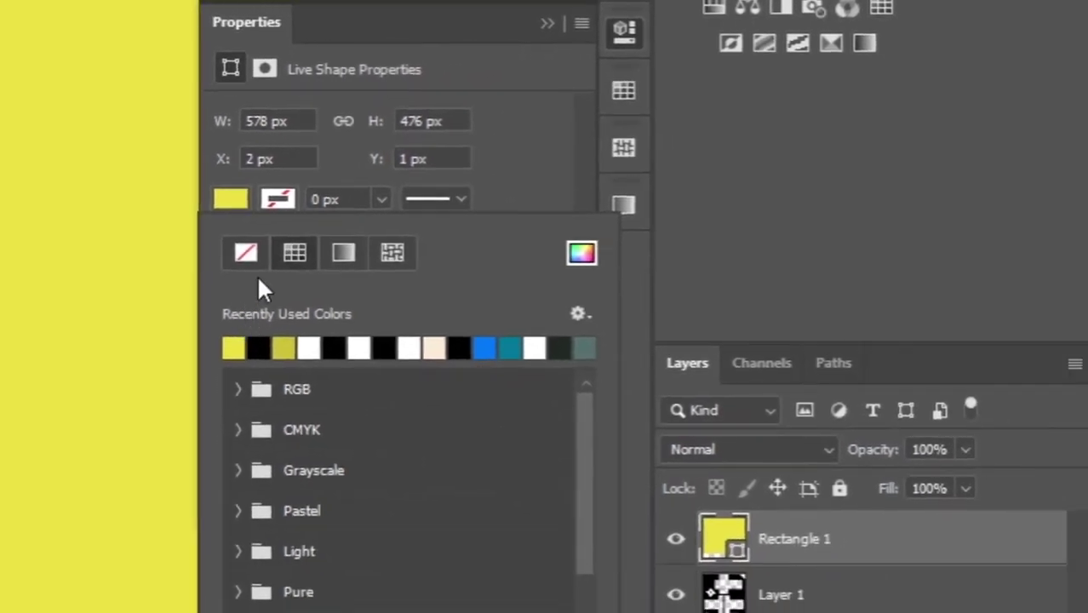
pyautogui.click(582, 255)
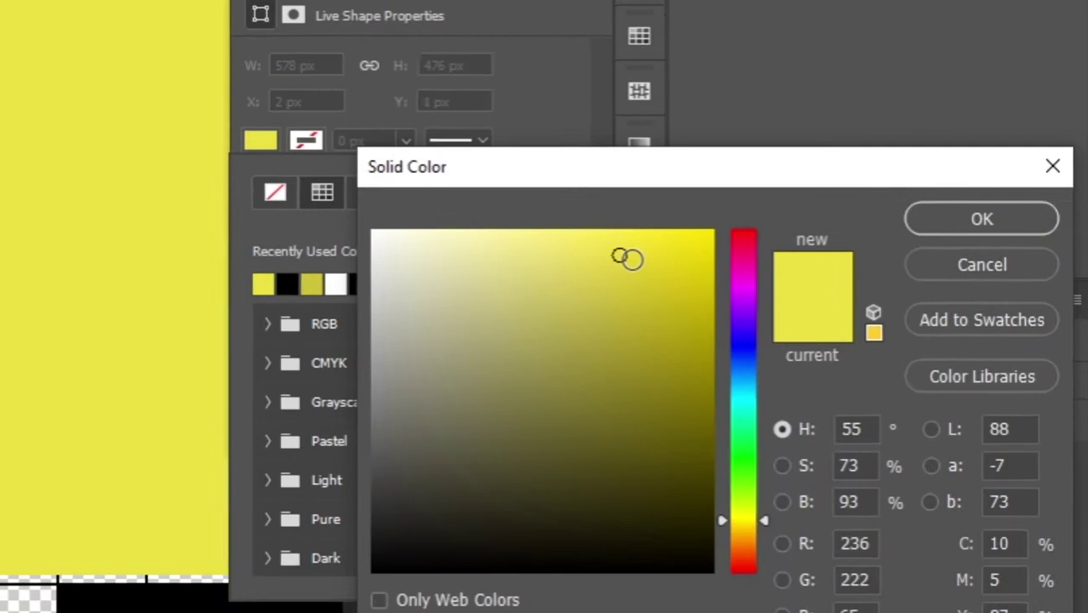
pyautogui.click(604, 306)
pyautogui.moveTo(636, 204)
pyautogui.mouseDown()
pyautogui.moveTo(657, 201)
pyautogui.moveTo(641, 192)
pyautogui.mouseUp()
pyautogui.moveTo(753, 425)
pyautogui.mouseDown()
pyautogui.moveTo(753, 404)
pyautogui.moveTo(752, 431)
pyautogui.mouseUp()
pyautogui.click(854, 576)
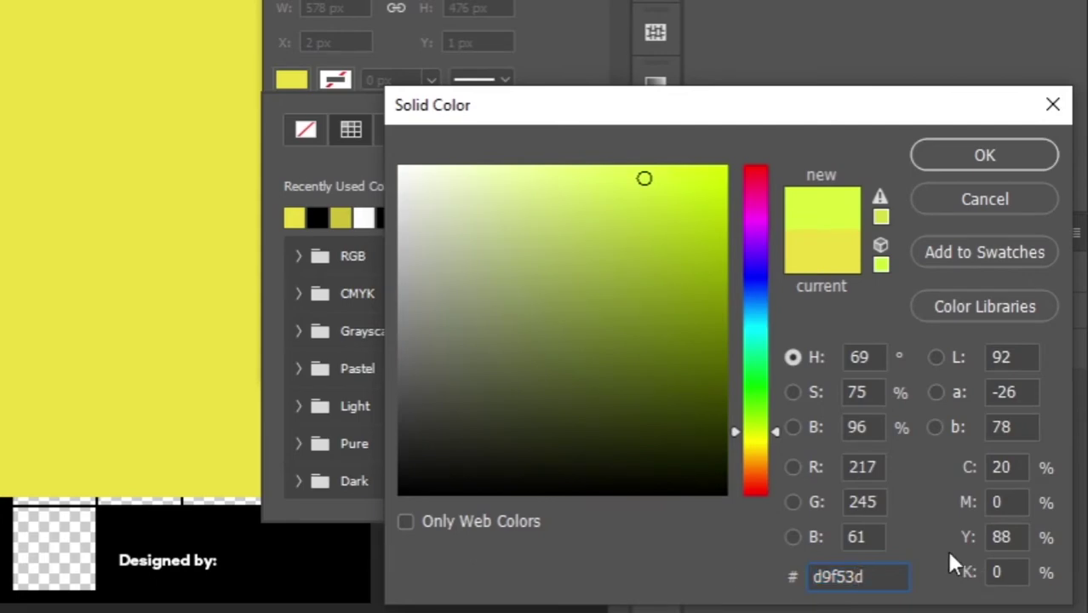
pyautogui.click(946, 197)
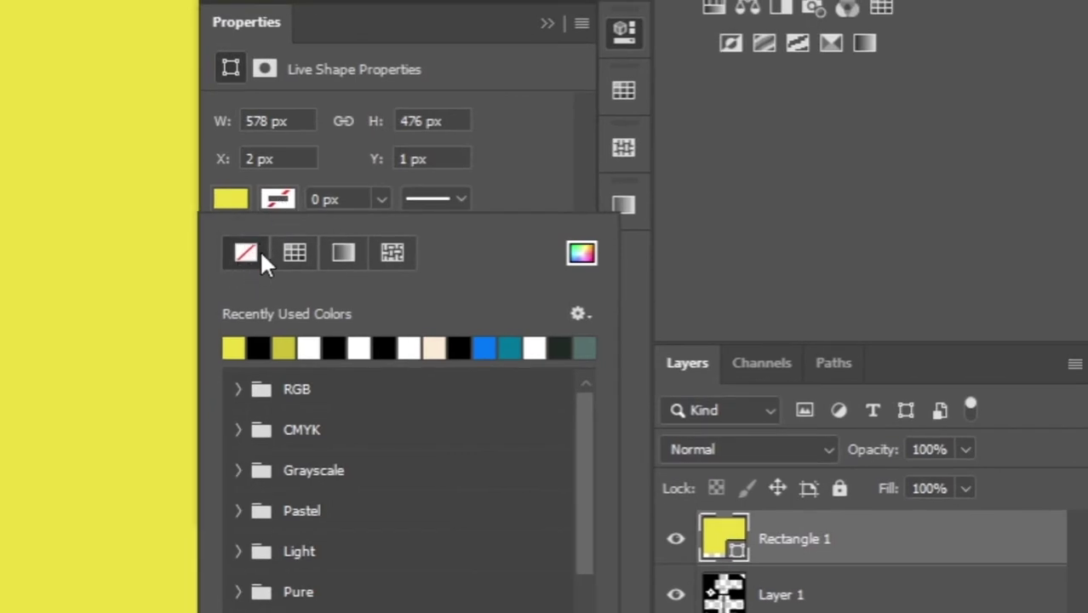
# - Remove the rectangle's outline by setting its stroke to No Color at 0 px
pyautogui.click(260, 346)
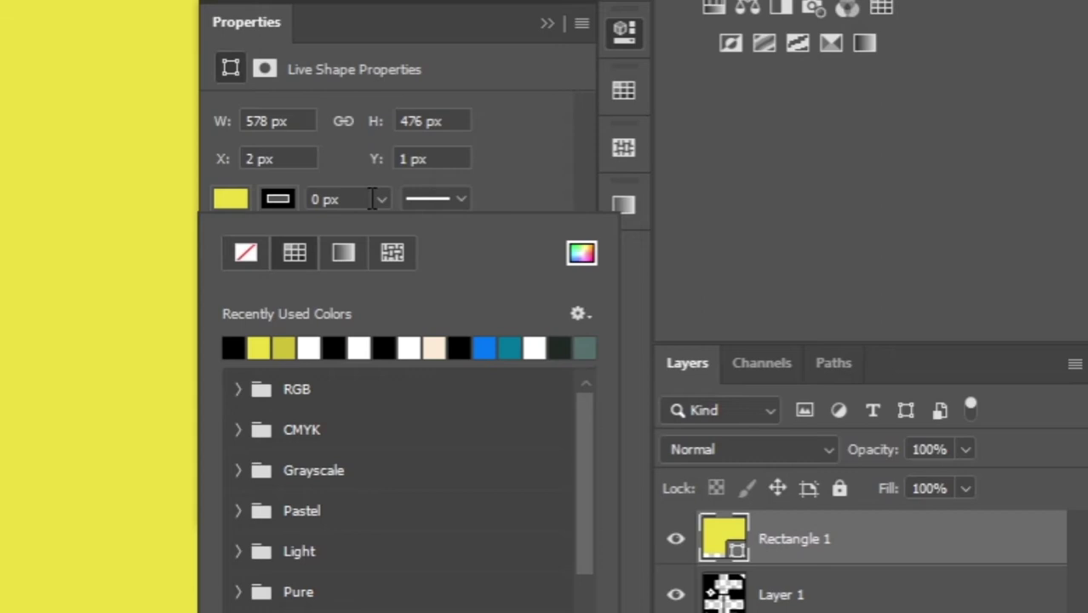
pyautogui.click(381, 200)
pyautogui.moveTo(383, 231)
pyautogui.mouseDown()
pyautogui.moveTo(473, 235)
pyautogui.moveTo(394, 243)
pyautogui.moveTo(378, 232)
pyautogui.mouseUp()
pyautogui.click(277, 199)
pyautogui.click(256, 252)
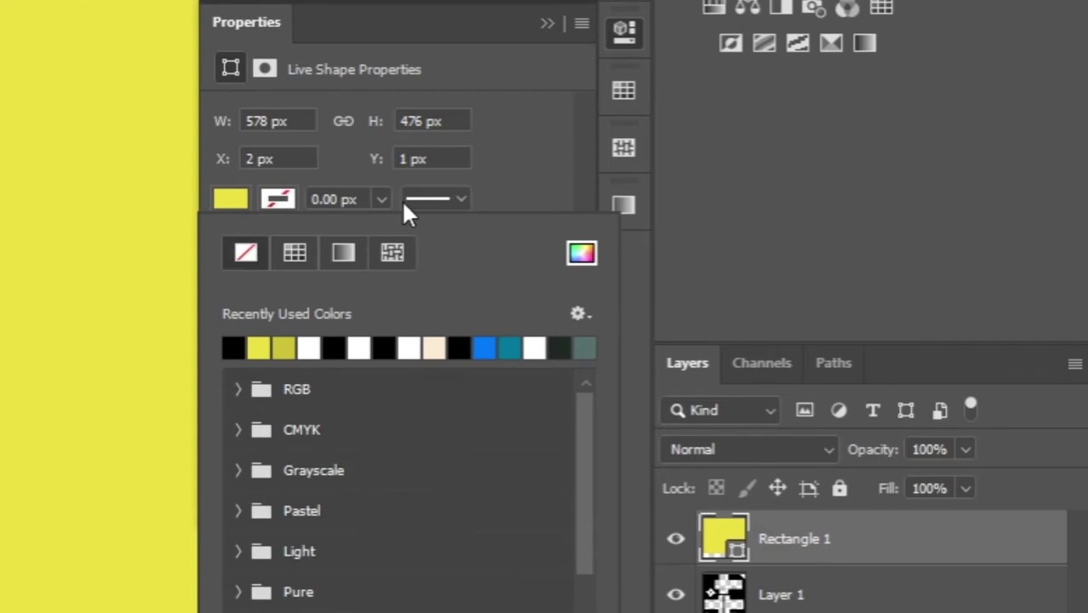
pyautogui.click(524, 167)
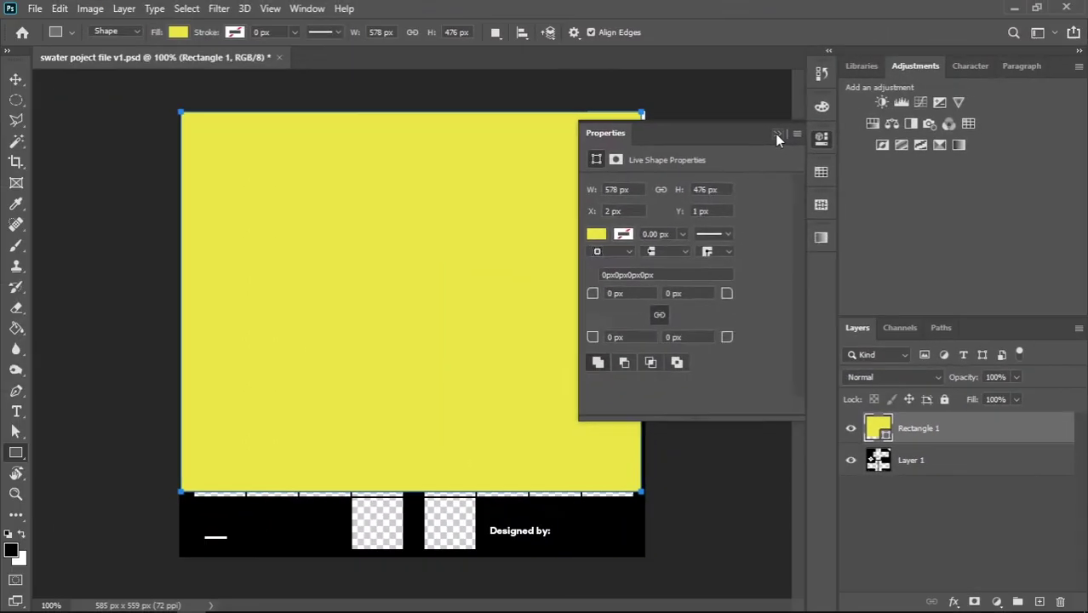
# - Move Rectangle 1 below Layer 1 and convert it to a smart object
pyautogui.click(777, 136)
pyautogui.moveTo(910, 429); pyautogui.dragTo(902, 465)
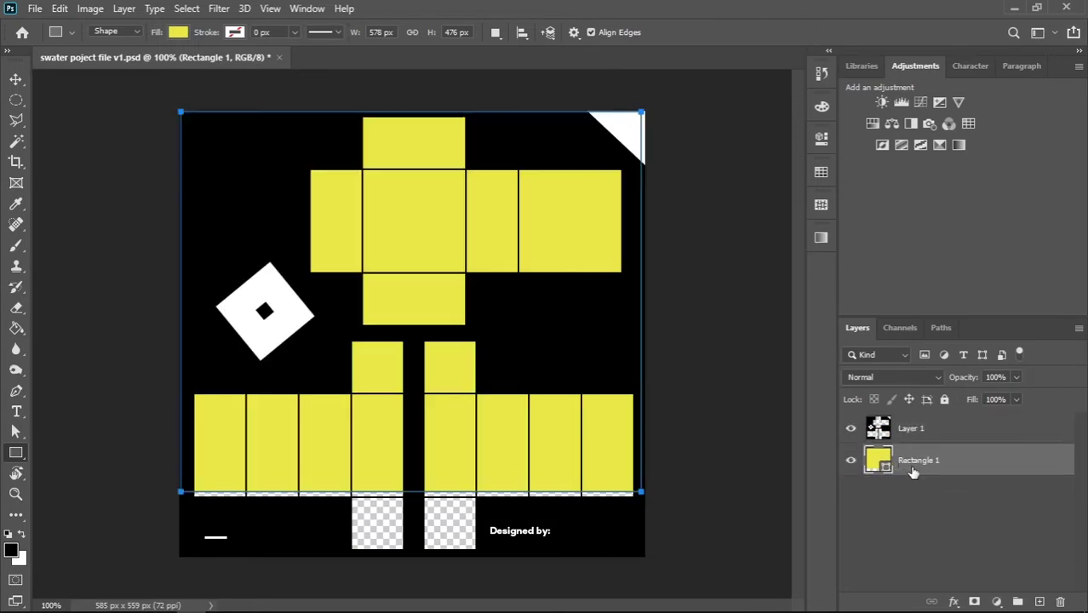
pyautogui.rightClick(913, 471)
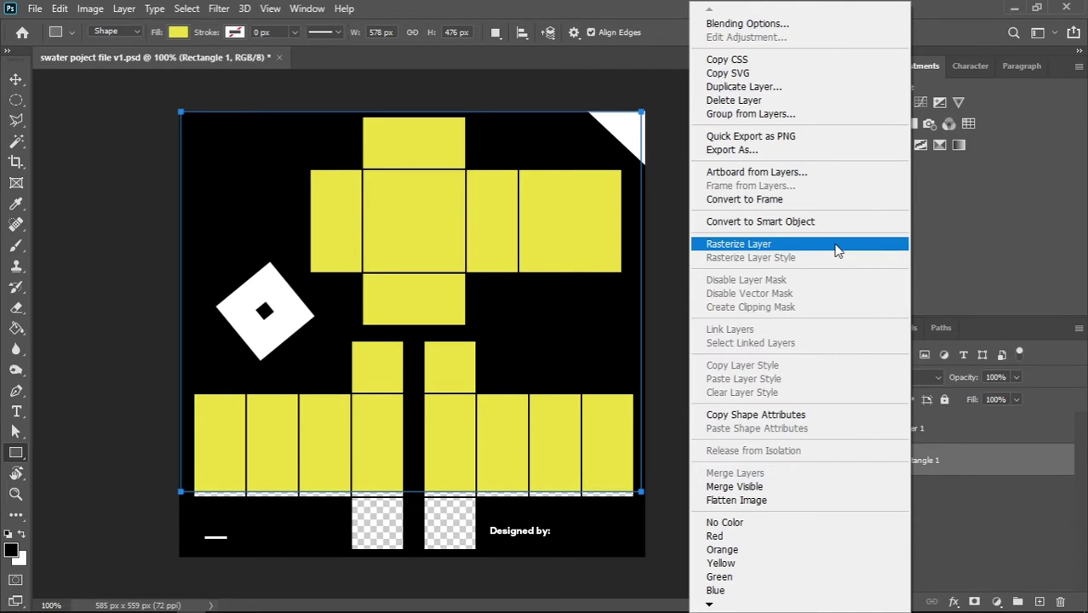
pyautogui.click(749, 225)
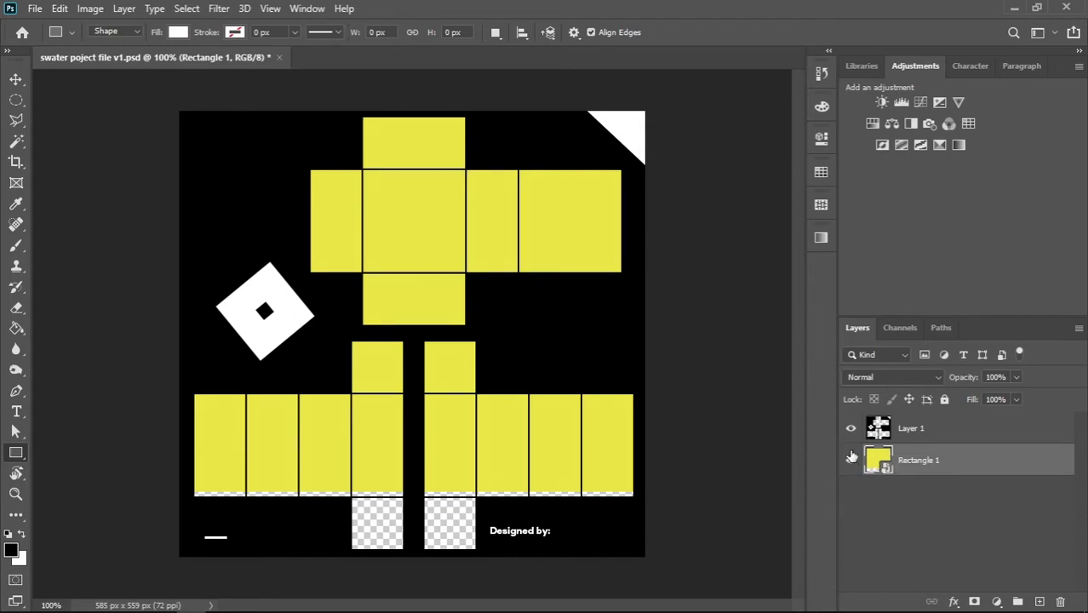
# - Apply a monochromatic Add Noise smart filter to Rectangle 1, then raise its amount to 3.92%
pyautogui.click(219, 9)
pyautogui.moveTo(340, 234)
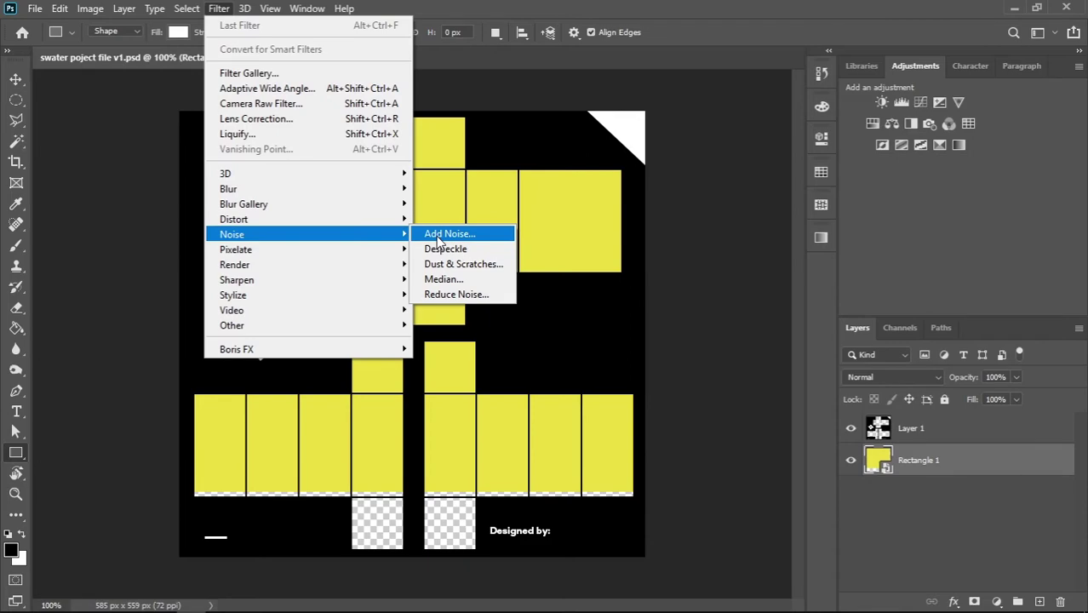
pyautogui.click(437, 235)
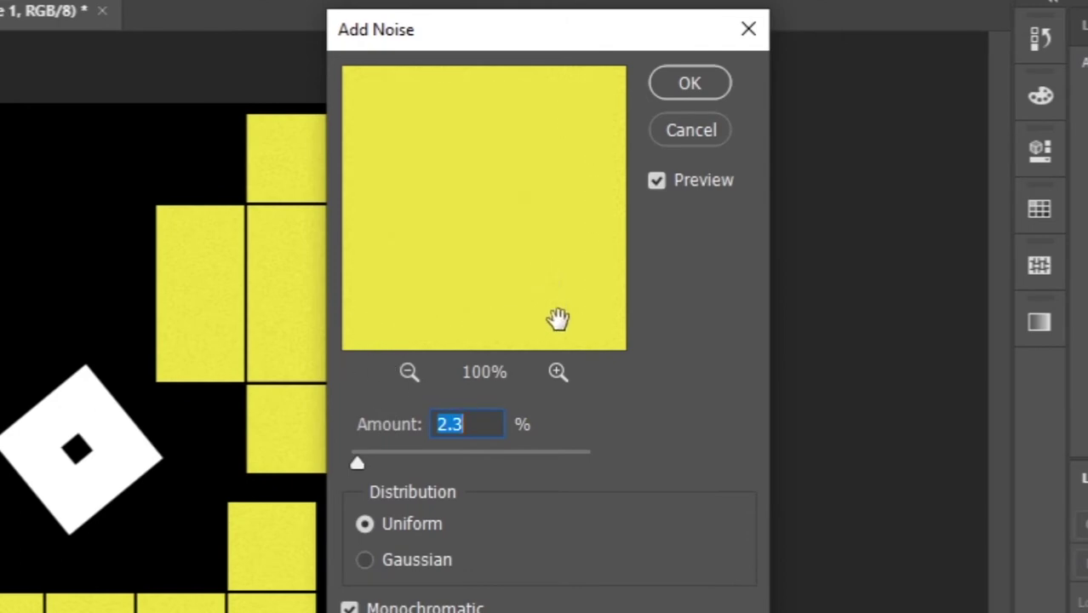
pyautogui.click(558, 372)
pyautogui.click(558, 372)
pyautogui.click(559, 372)
pyautogui.click(558, 372)
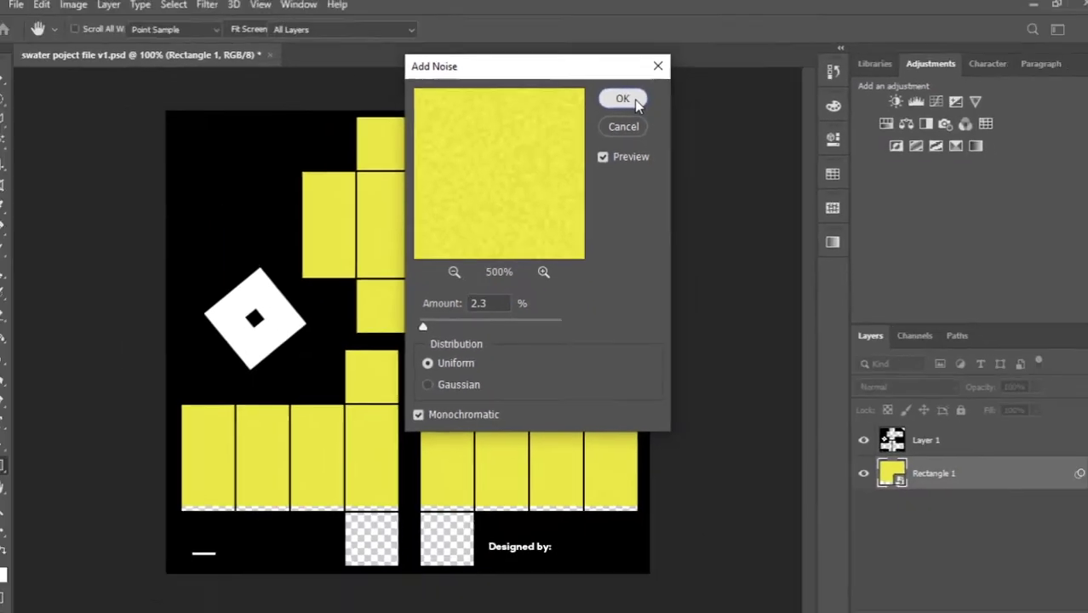
pyautogui.click(690, 82)
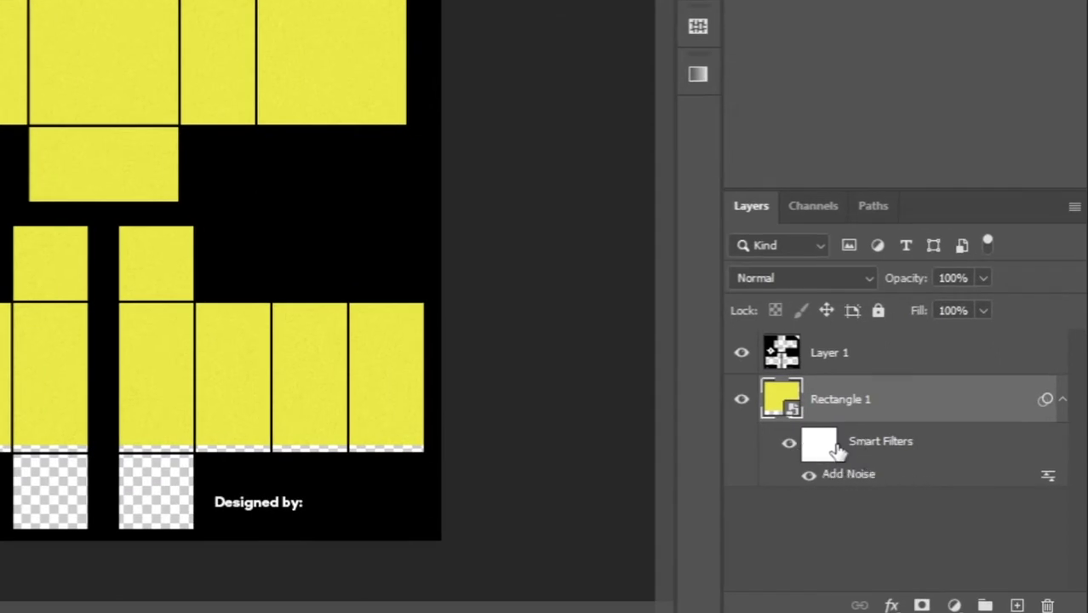
pyautogui.doubleClick(855, 478)
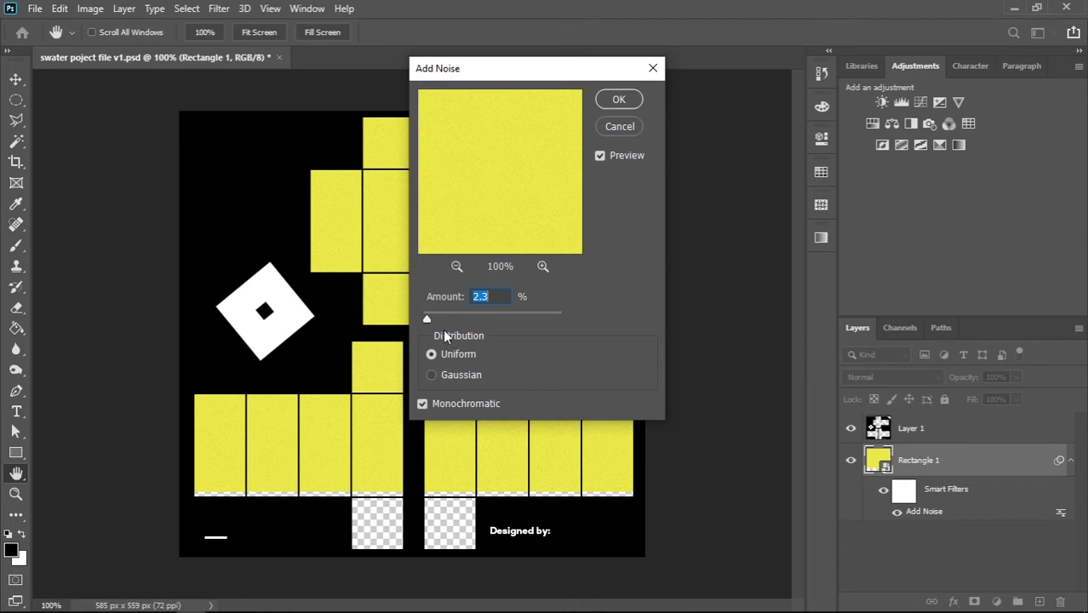
pyautogui.moveTo(440, 323); pyautogui.dragTo(429, 322)
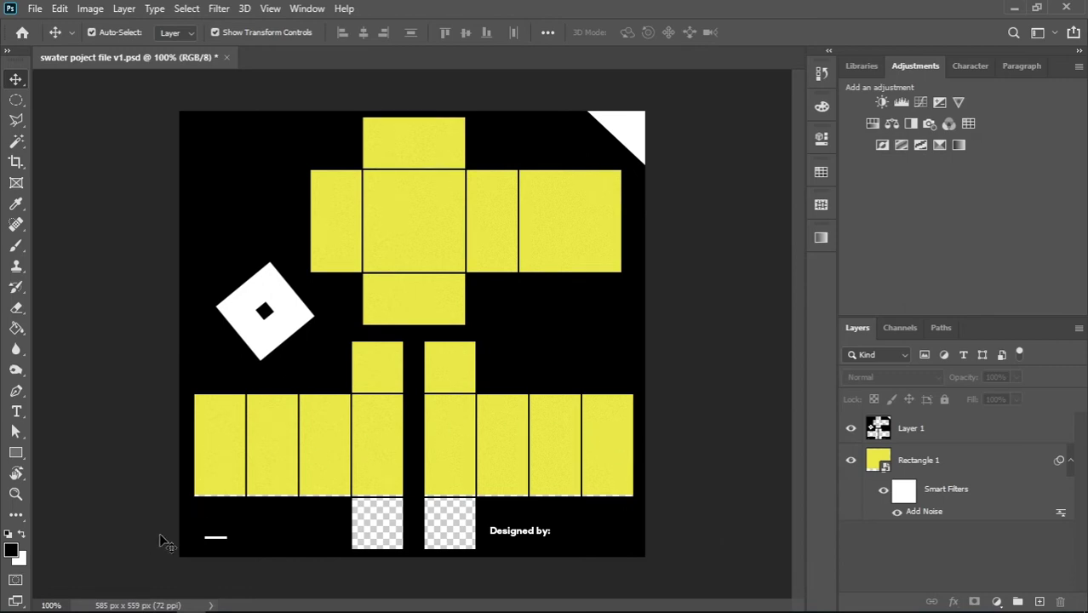
# - Drag 'sweater asset' from the Free assets folder onto the canvas and commit the placement
pyautogui.moveTo(108, 600)
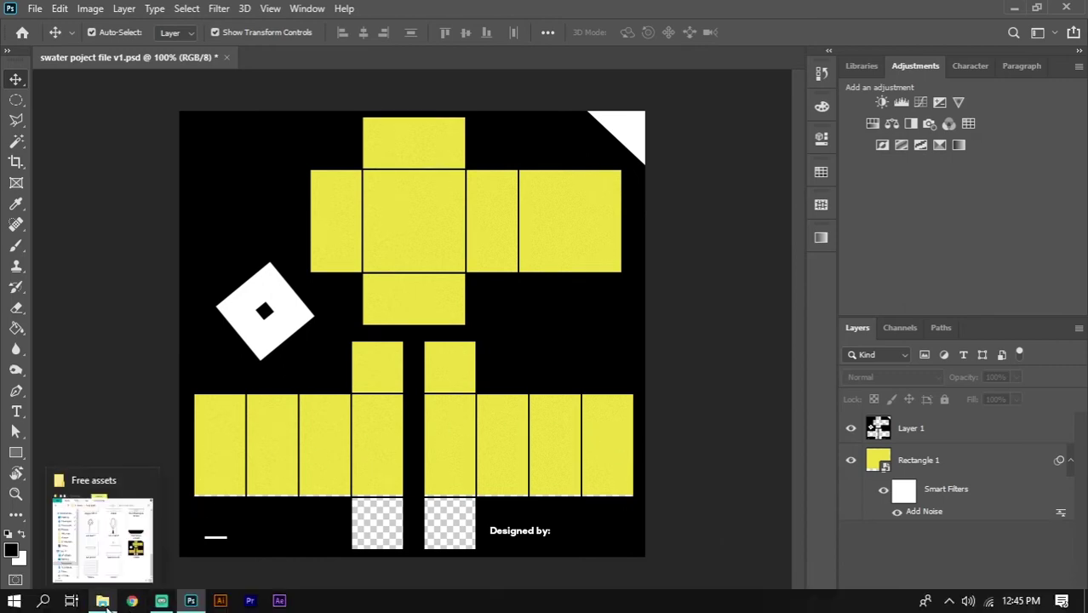
pyautogui.click(149, 536)
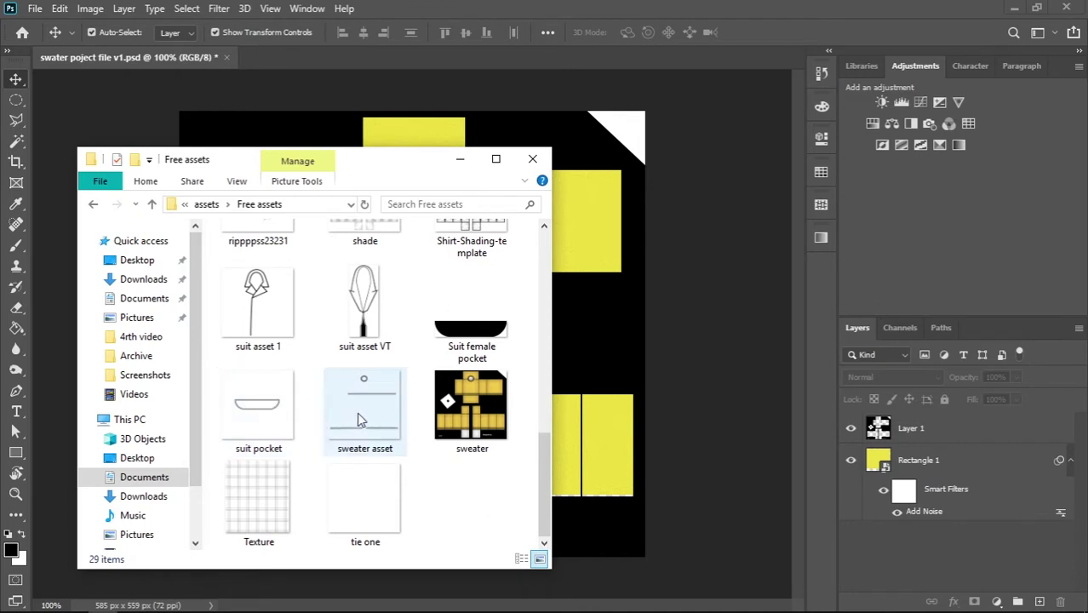
pyautogui.moveTo(365, 383); pyautogui.dragTo(624, 400)
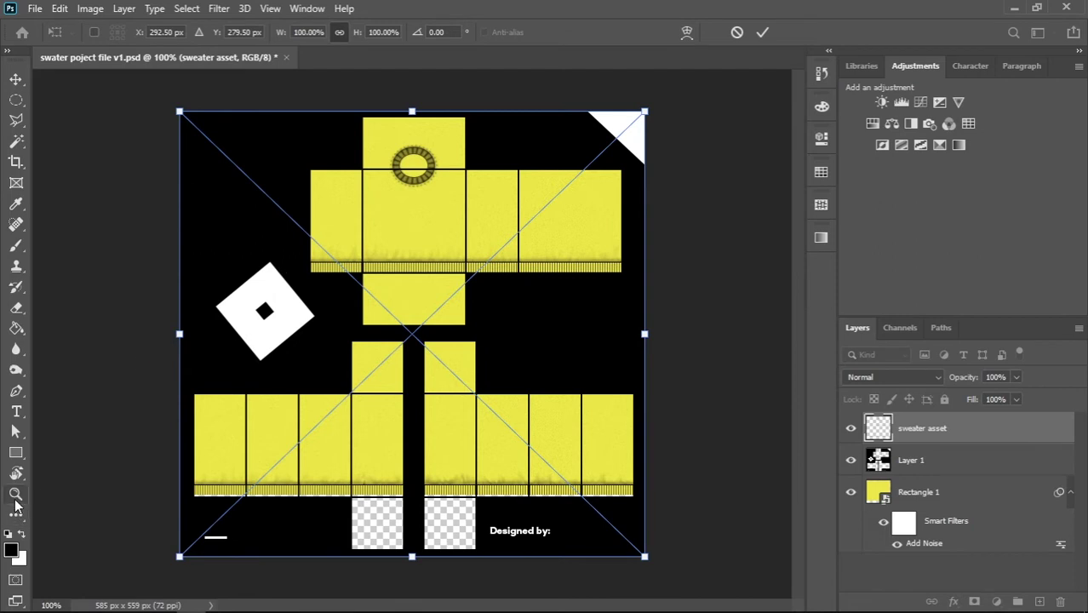
pyautogui.press('Return')
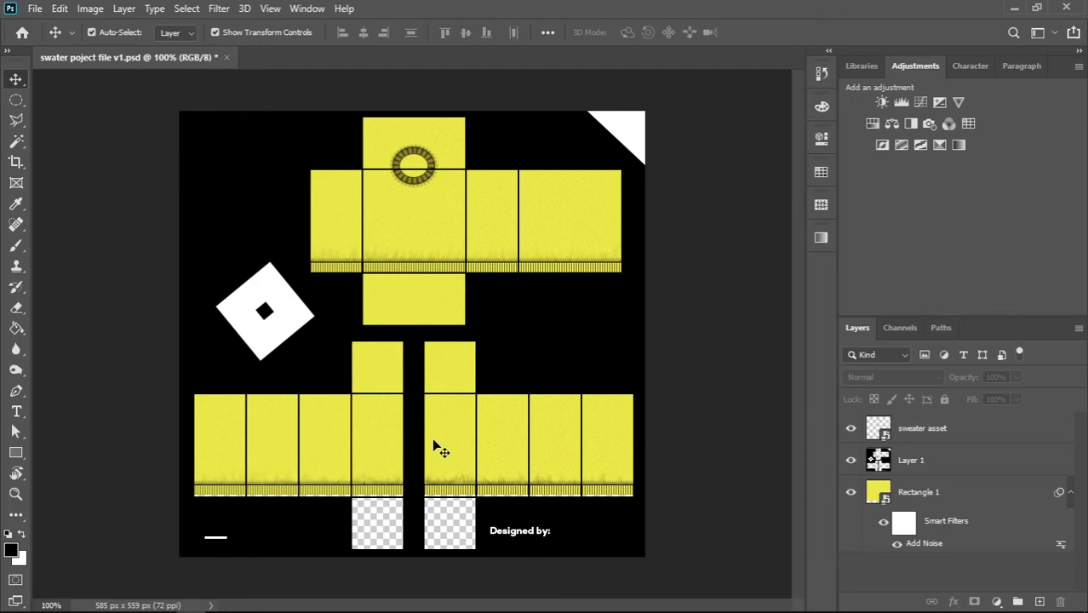
# - Zoom into the collar and draw an elliptical marquee inside the collar ring
pyautogui.click(15, 494)
pyautogui.moveTo(409, 139); pyautogui.dragTo(456, 147)
pyautogui.click(16, 79)
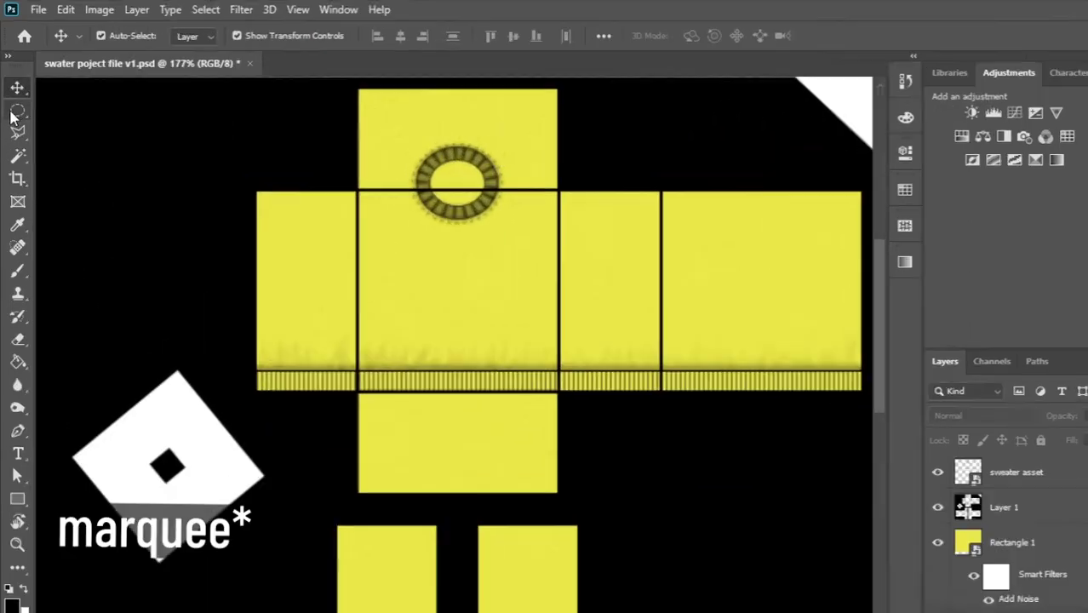
pyautogui.click(15, 100)
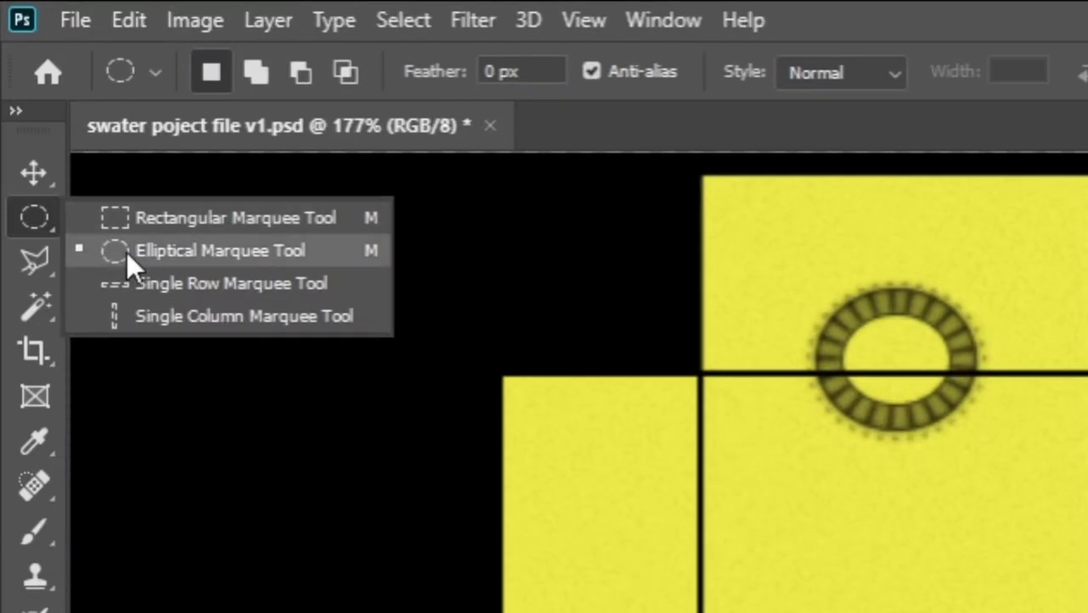
pyautogui.click(126, 253)
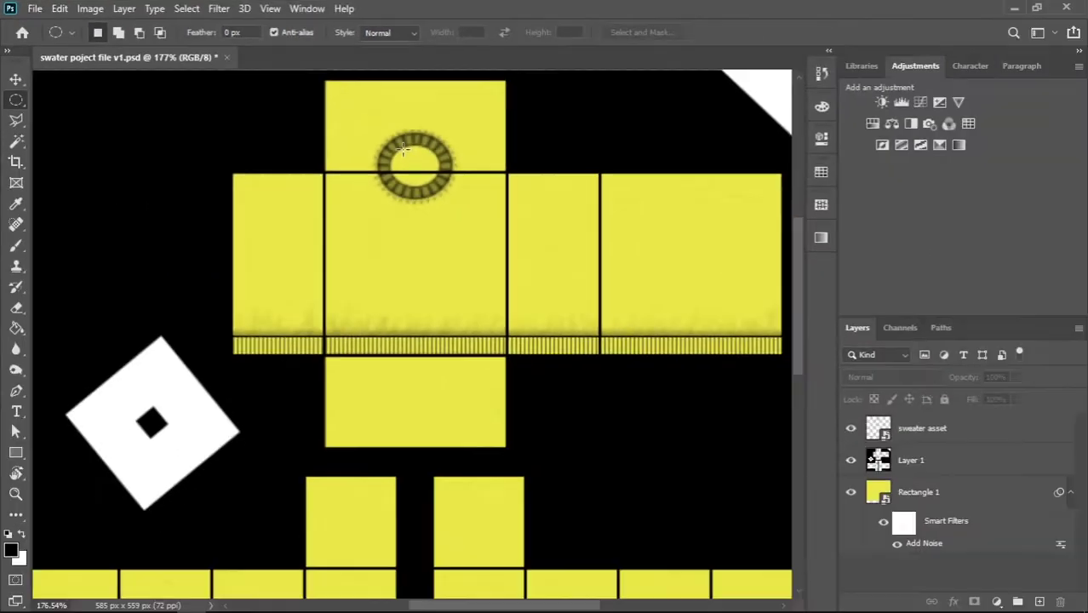
pyautogui.moveTo(402, 148); pyautogui.dragTo(439, 181)
# - Use Transform Selection to stretch the oval taller and wider to fit the ring's opening
pyautogui.scroll(1, 425, 161)
pyautogui.scroll(1, 426, 161)
pyautogui.rightClick(405, 192)
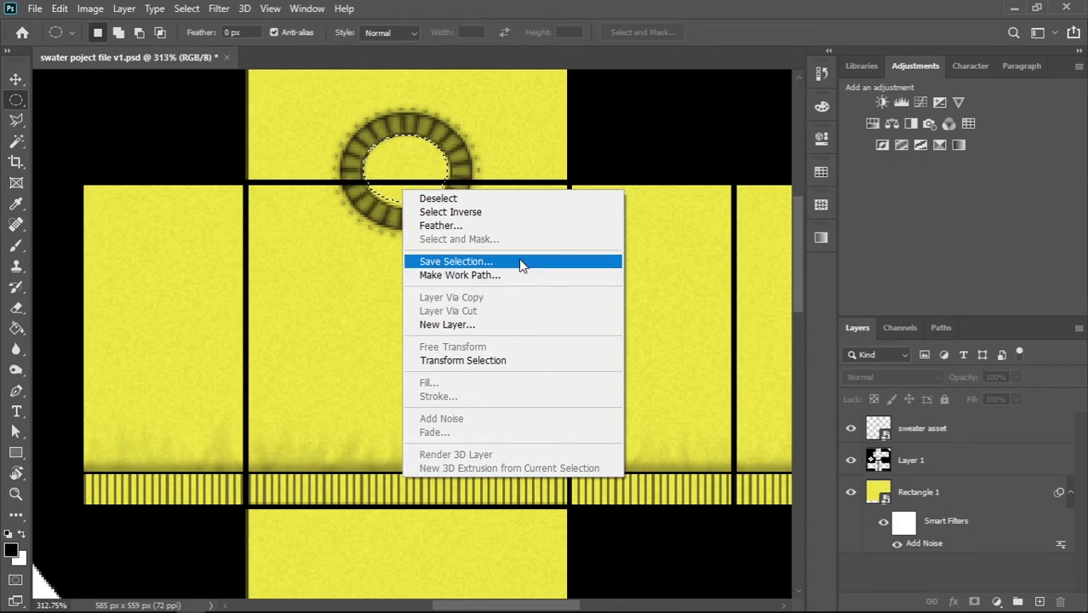
pyautogui.click(518, 360)
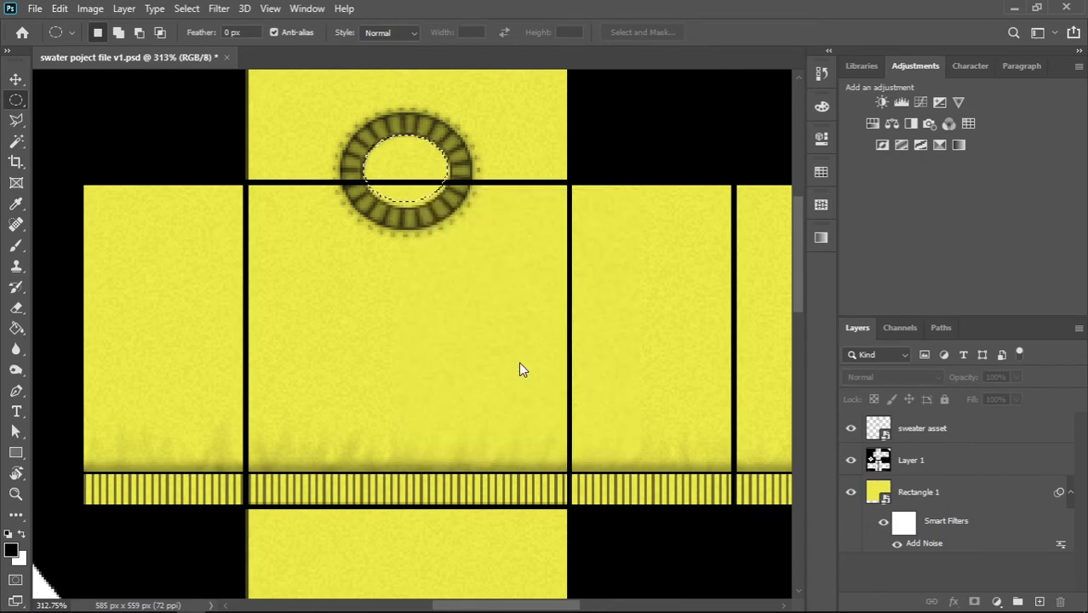
pyautogui.moveTo(404, 211); pyautogui.dragTo(448, 203)
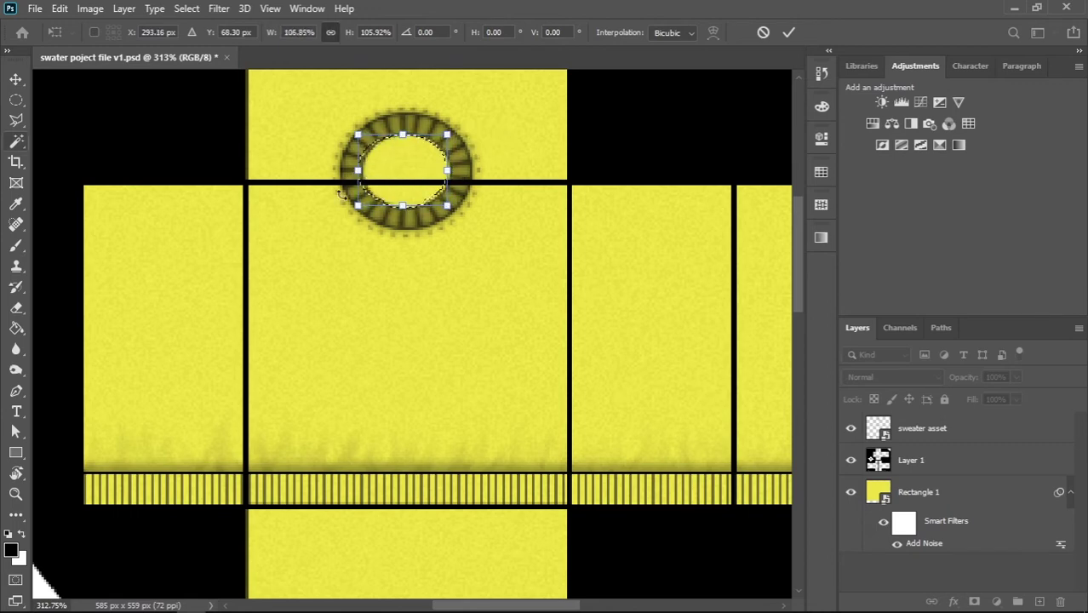
pyautogui.moveTo(447, 171); pyautogui.dragTo(452, 170)
pyautogui.press('Return')
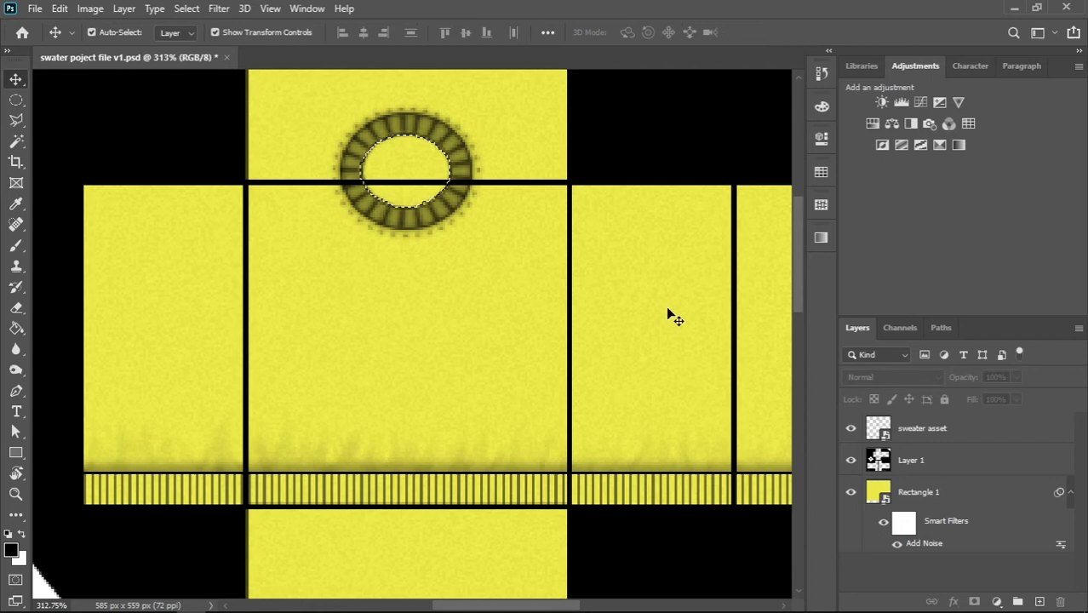
# - Rename the Rectangle 1 layer to 'Base'
pyautogui.click(974, 494)
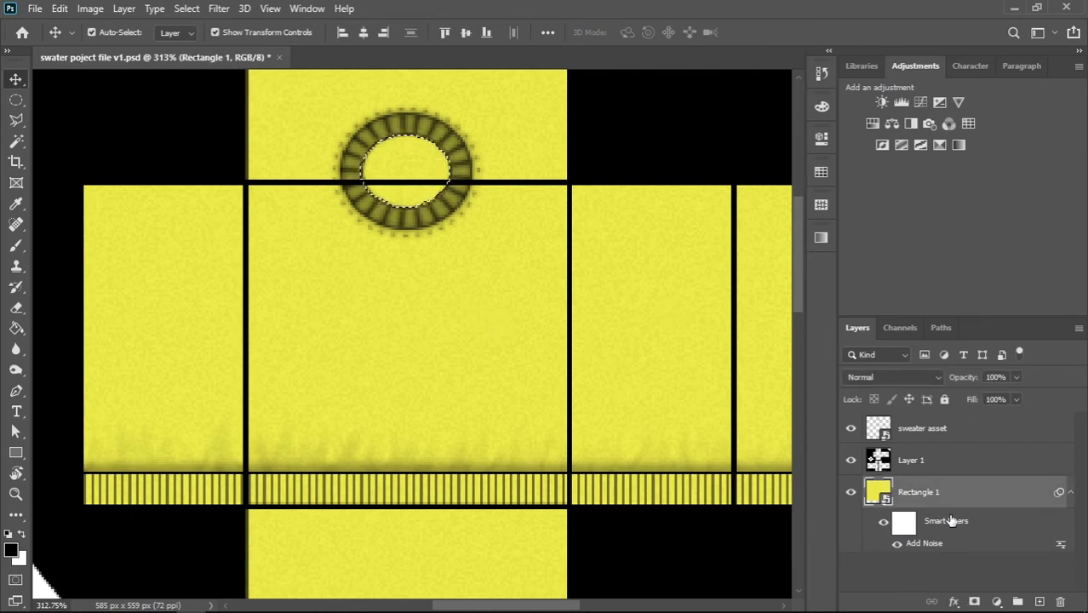
pyautogui.doubleClick(920, 494)
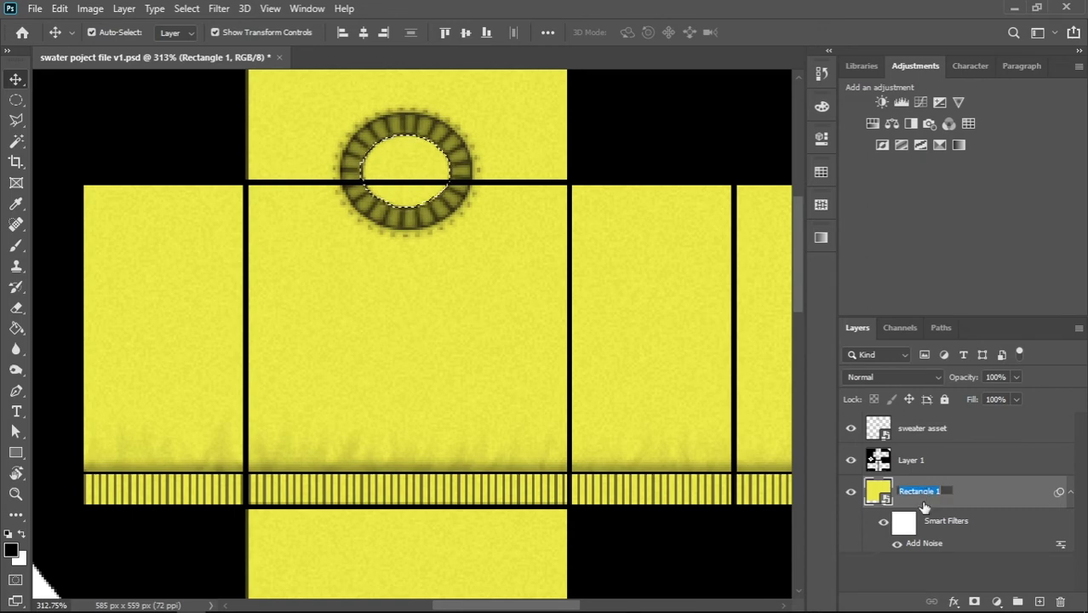
pyautogui.write('Base')
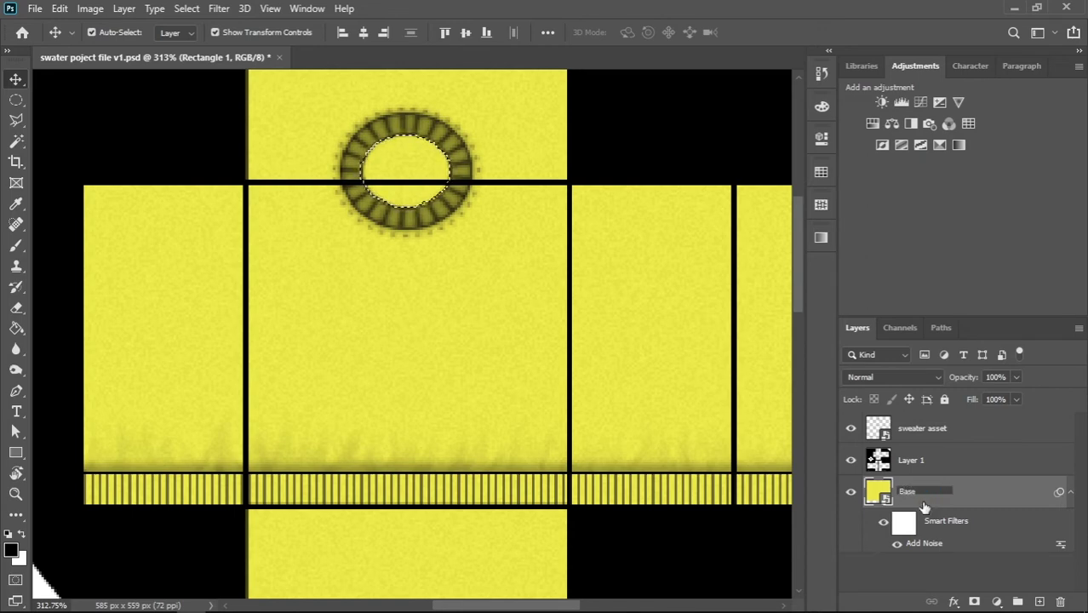
pyautogui.press('Return')
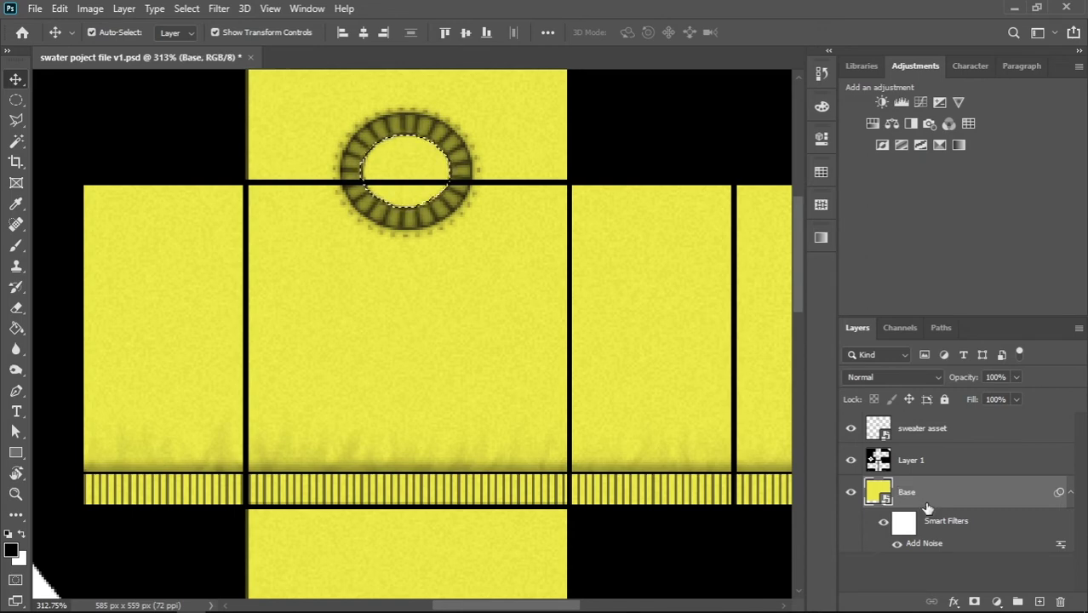
# - Lock Layer 1 completely and rename it to 'Template'
pyautogui.click(911, 462)
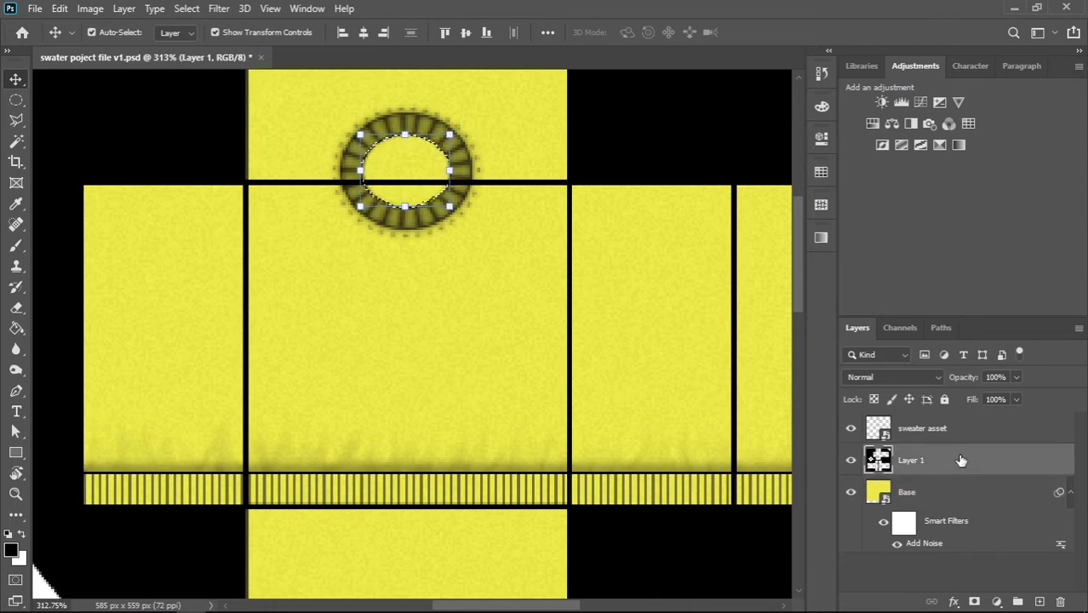
pyautogui.click(945, 400)
pyautogui.doubleClick(912, 459)
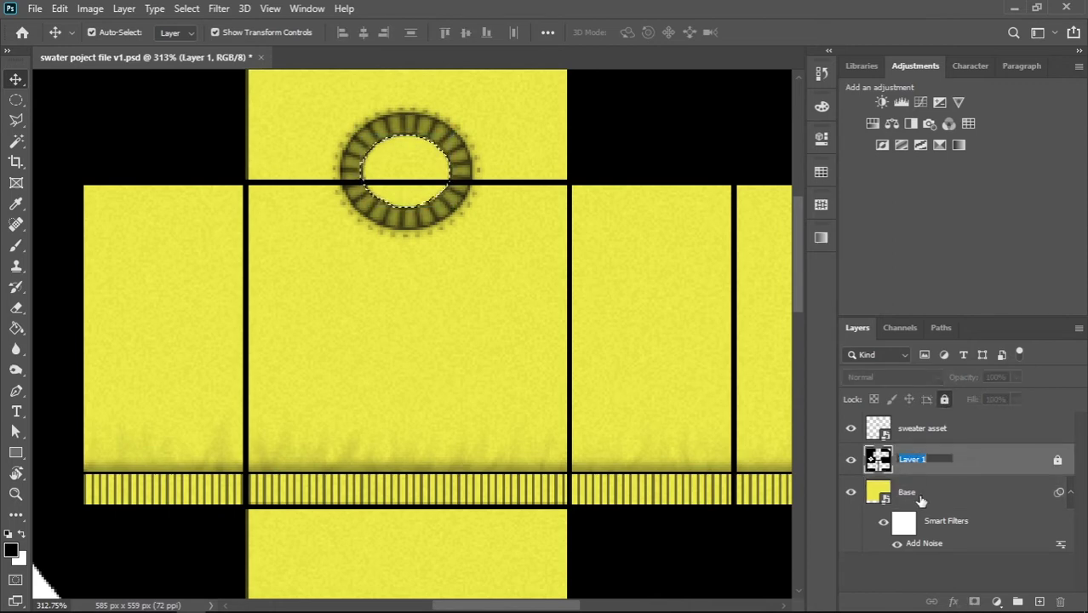
pyautogui.write('Template')
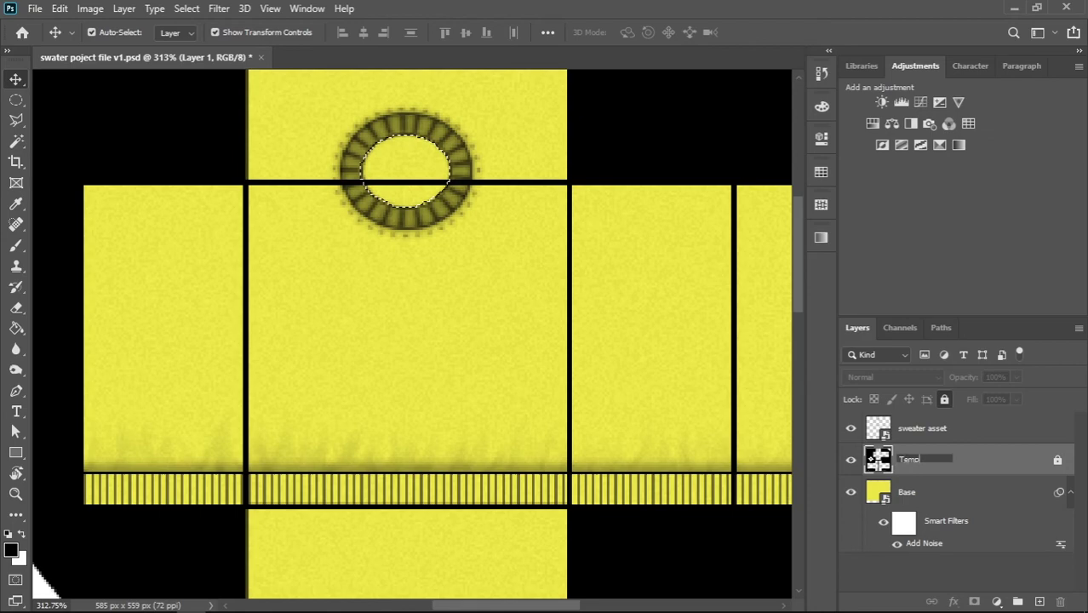
# - Confirm the Template name, then add an inverted, linked mask to Base that cuts out the neck hole
pyautogui.click(937, 571)
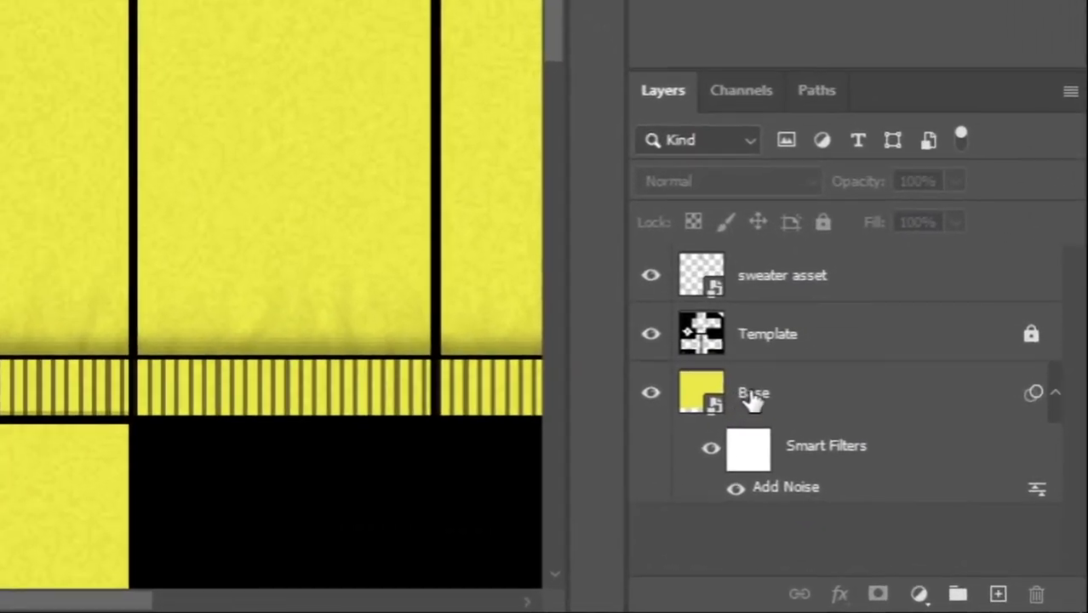
pyautogui.click(754, 400)
pyautogui.keyDown('alt'); pyautogui.click(879, 594); pyautogui.keyUp('alt')
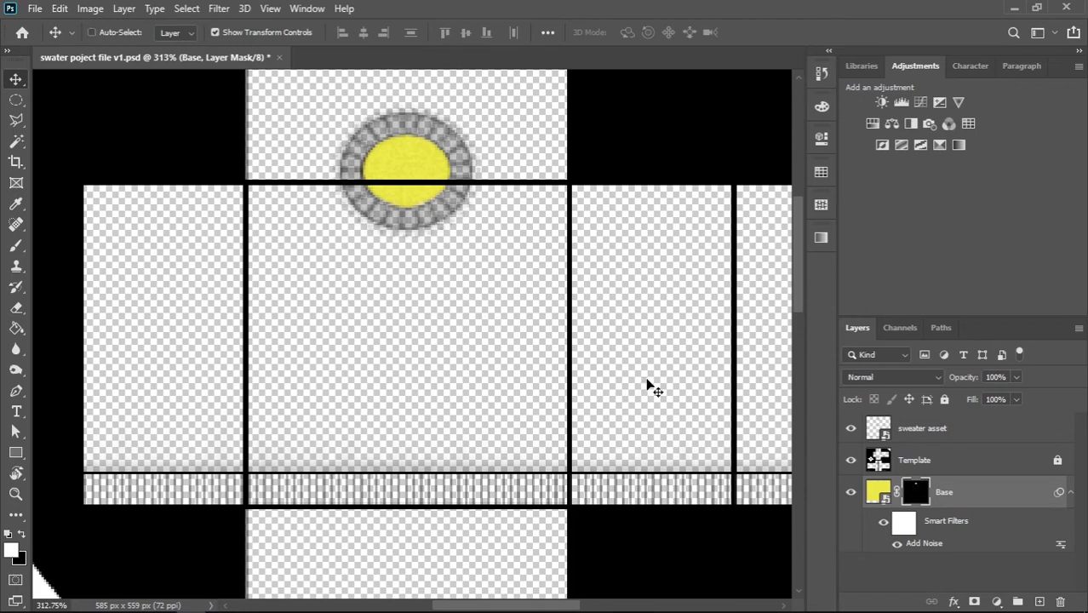
pyautogui.hotkey('ctrl', 'i')
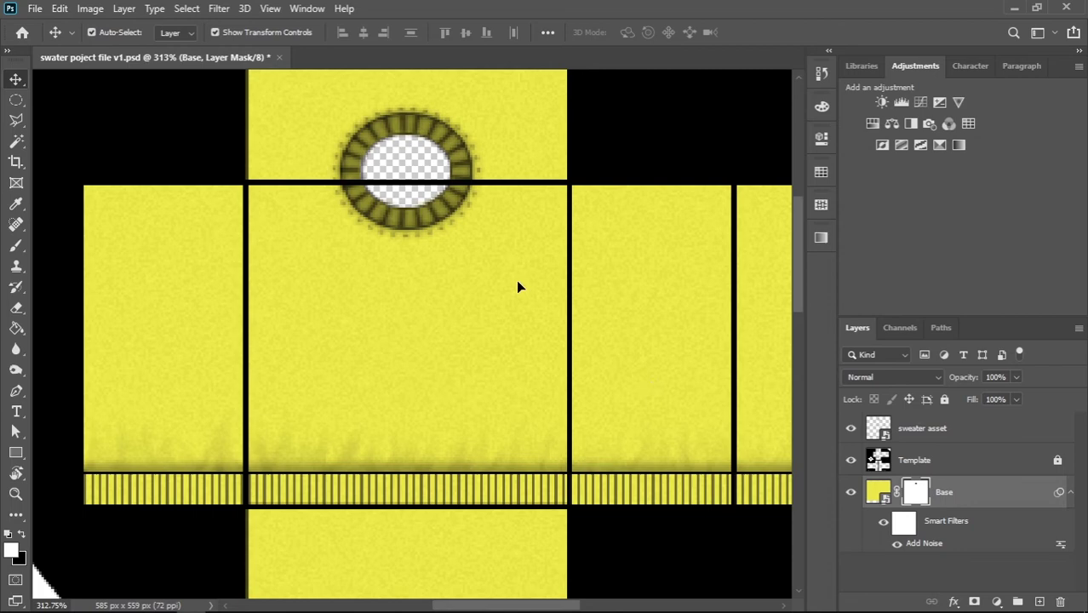
pyautogui.click(898, 493)
pyautogui.click(15, 493)
pyautogui.moveTo(579, 464); pyautogui.dragTo(525, 389)
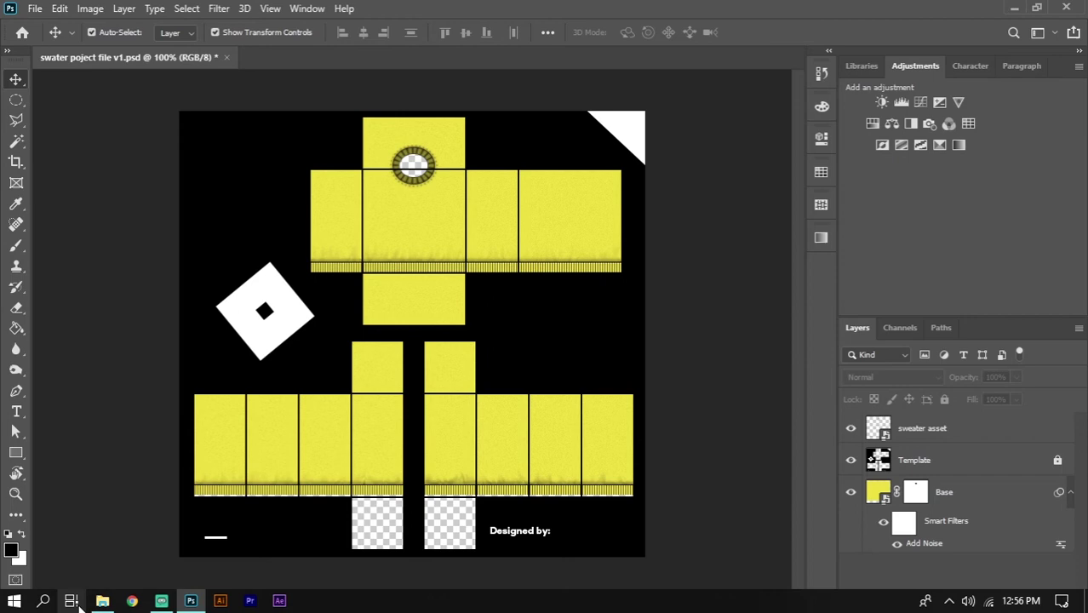
# - Drag Shirt-Shading-template from the Free assets folder onto the canvas and set its opacity to 17%
pyautogui.click(88, 602)
pyautogui.moveTo(449, 460); pyautogui.dragTo(604, 339)
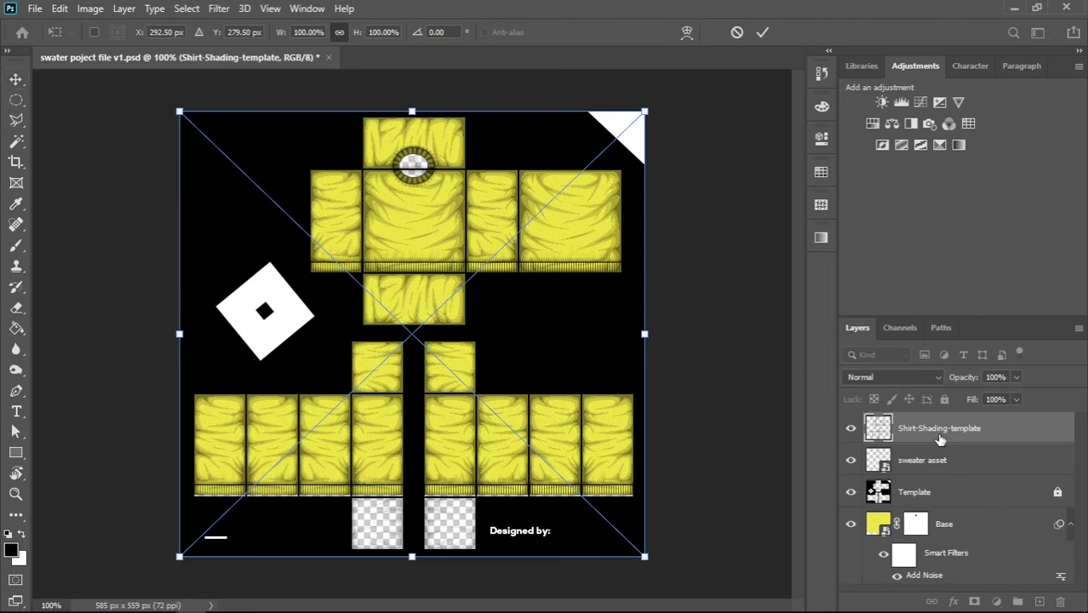
pyautogui.click(1016, 377)
pyautogui.moveTo(1015, 396); pyautogui.dragTo(971, 400)
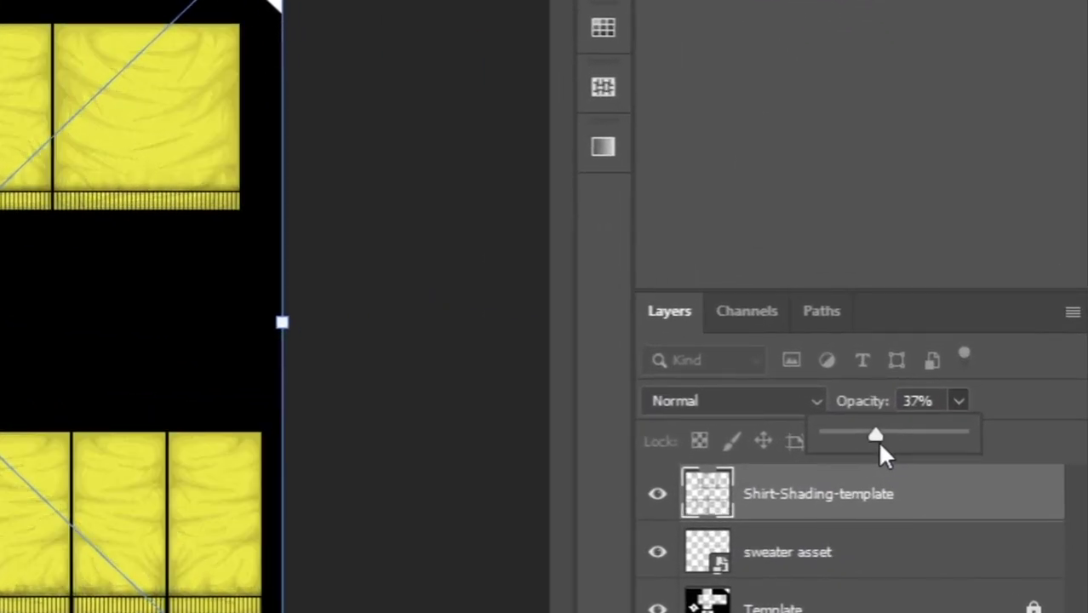
pyautogui.moveTo(879, 444); pyautogui.dragTo(848, 430)
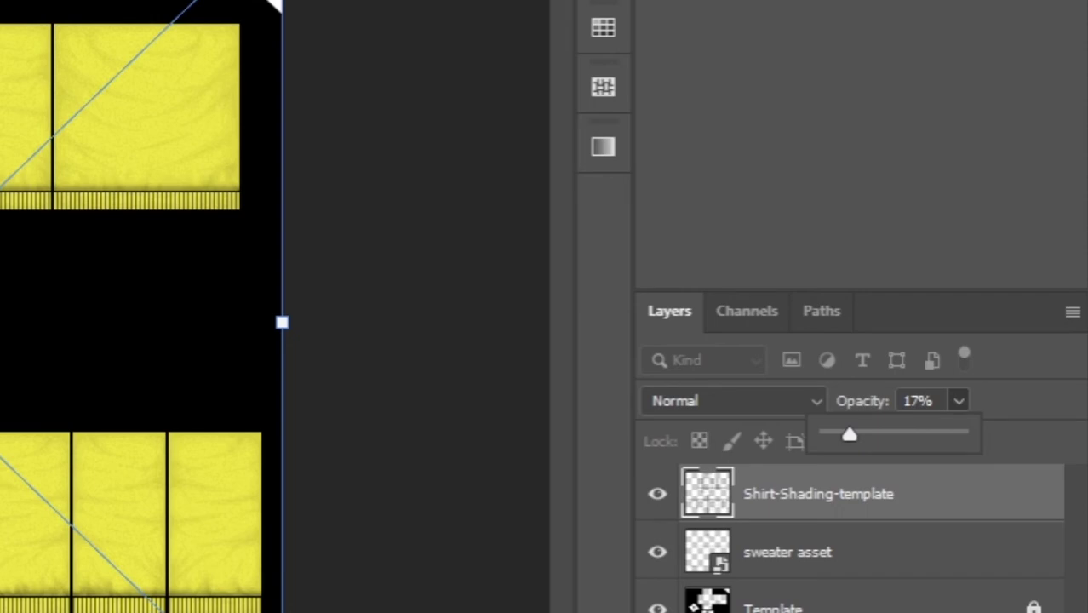
# - Confirm 17% opacity, give Shirt-Shading-template an inverted black mask, and zoom to 200%
pyautogui.press('Return')
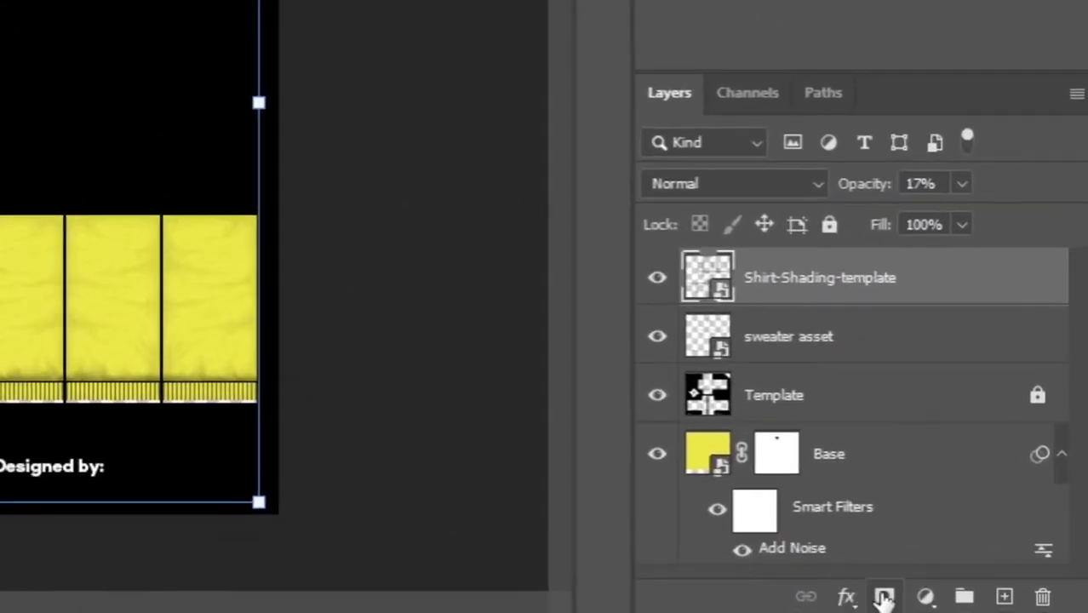
pyautogui.click(884, 597)
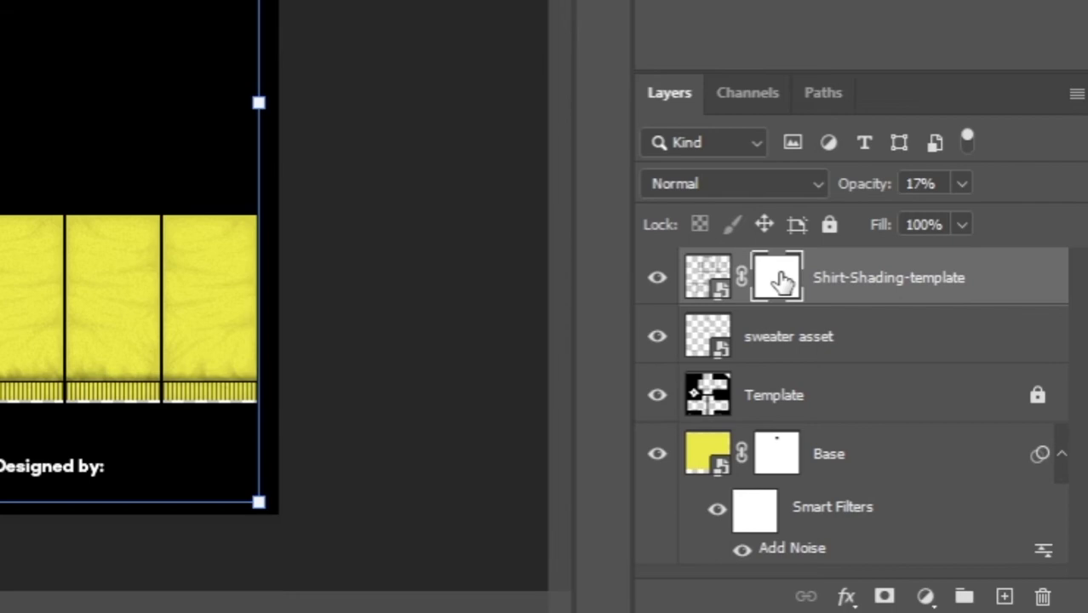
pyautogui.moveTo(781, 281); pyautogui.dragTo(784, 280)
pyautogui.hotkey('ctrl', 'i')
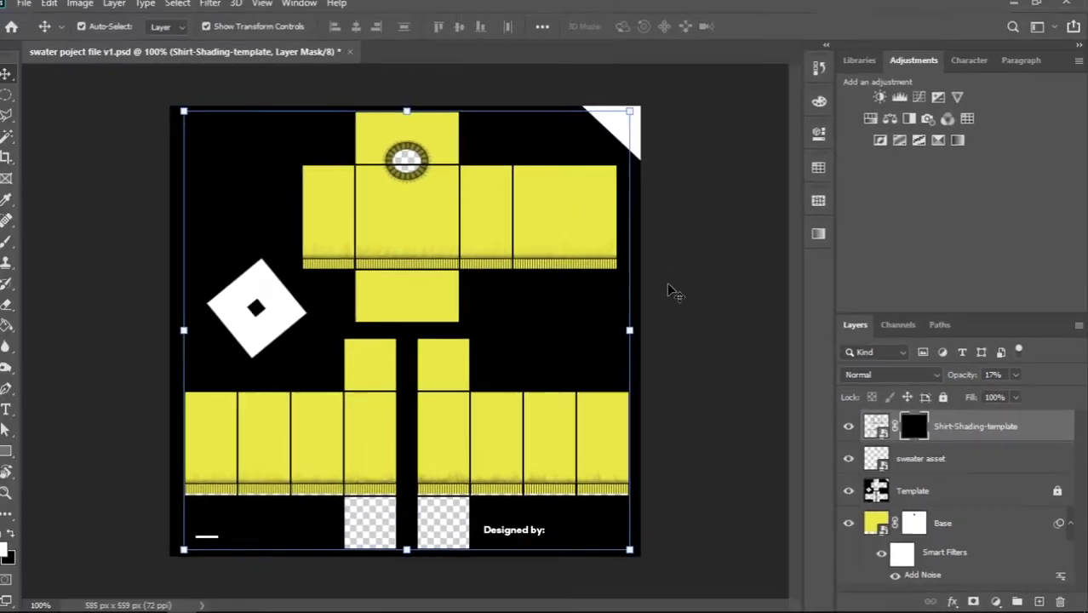
pyautogui.click(457, 58)
pyautogui.press('z')
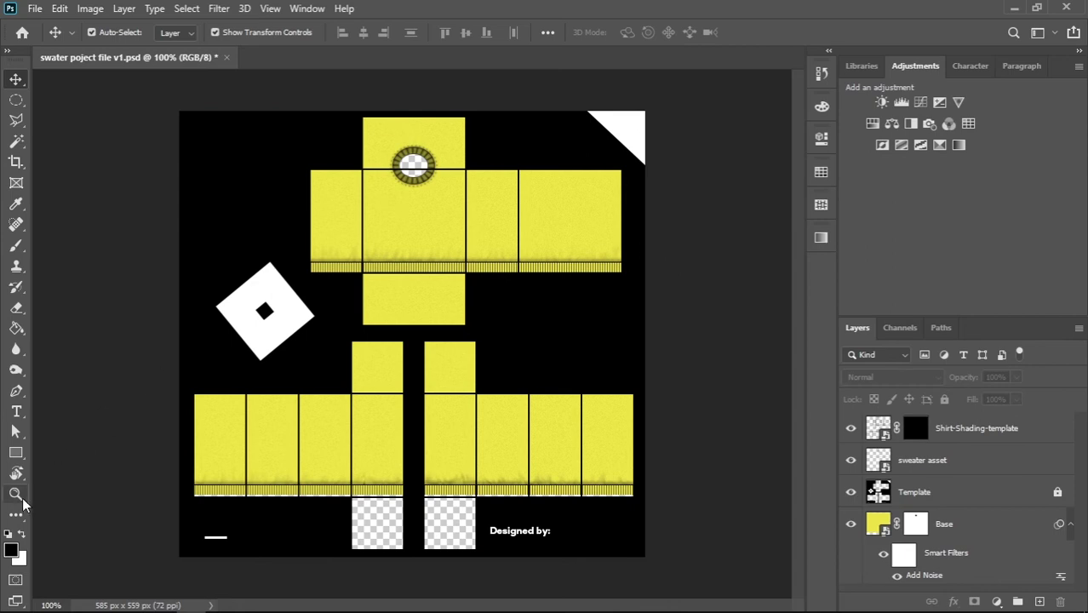
pyautogui.click(575, 245)
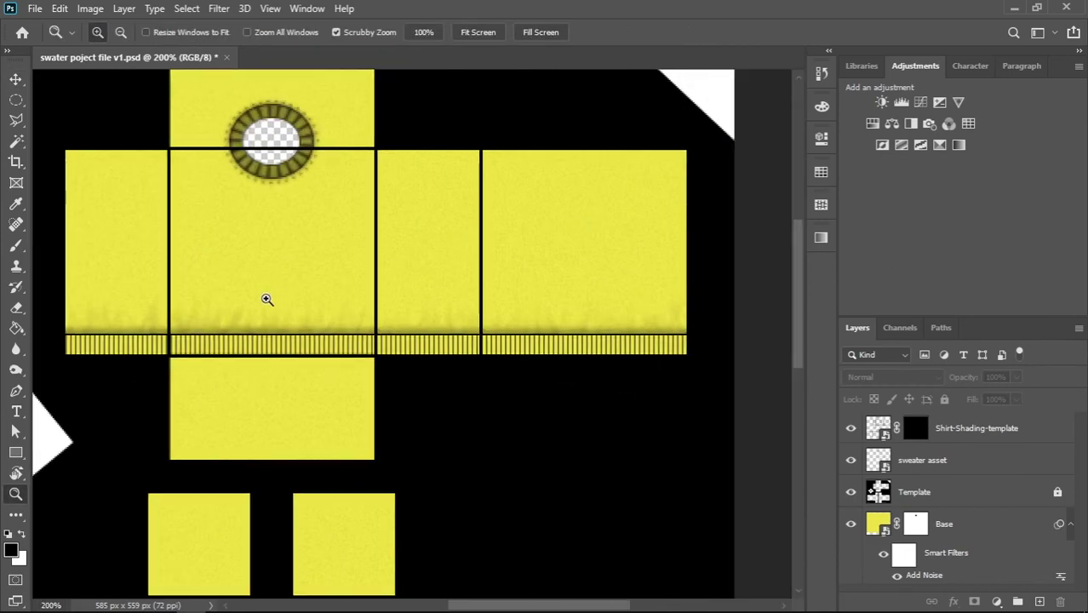
# - Paint white with the standard Brush on the Shirt-Shading-template mask to restore folds on the right panel
pyautogui.press('b')
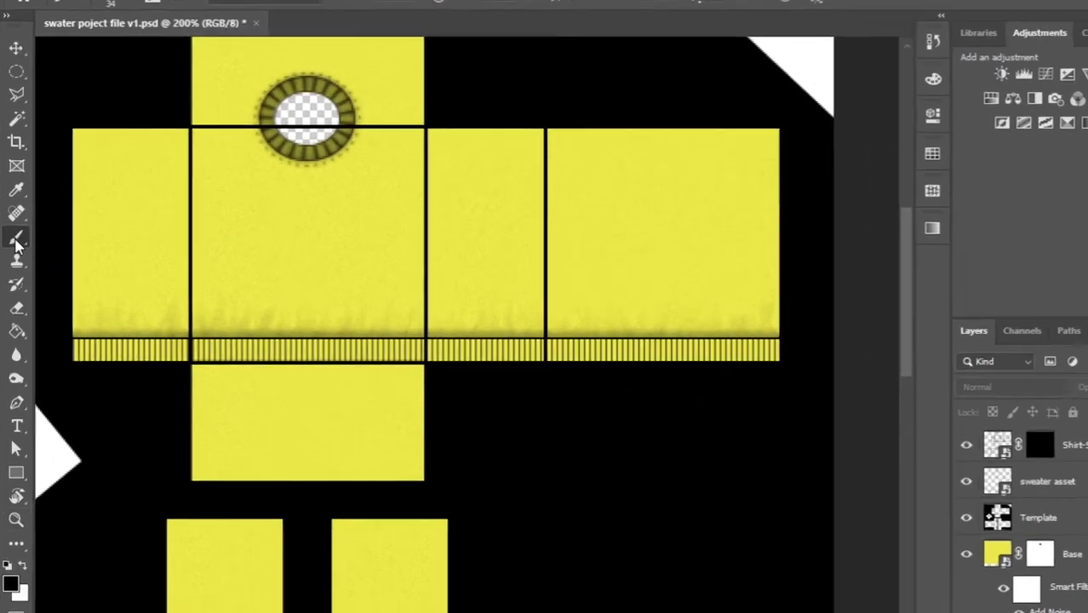
pyautogui.rightClick(17, 241)
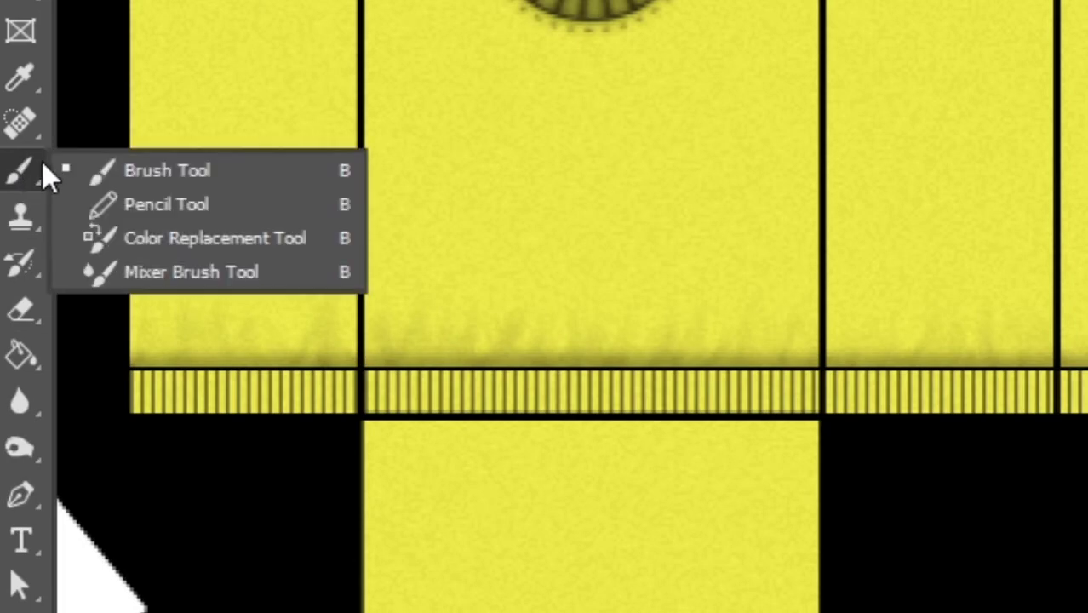
pyautogui.click(161, 175)
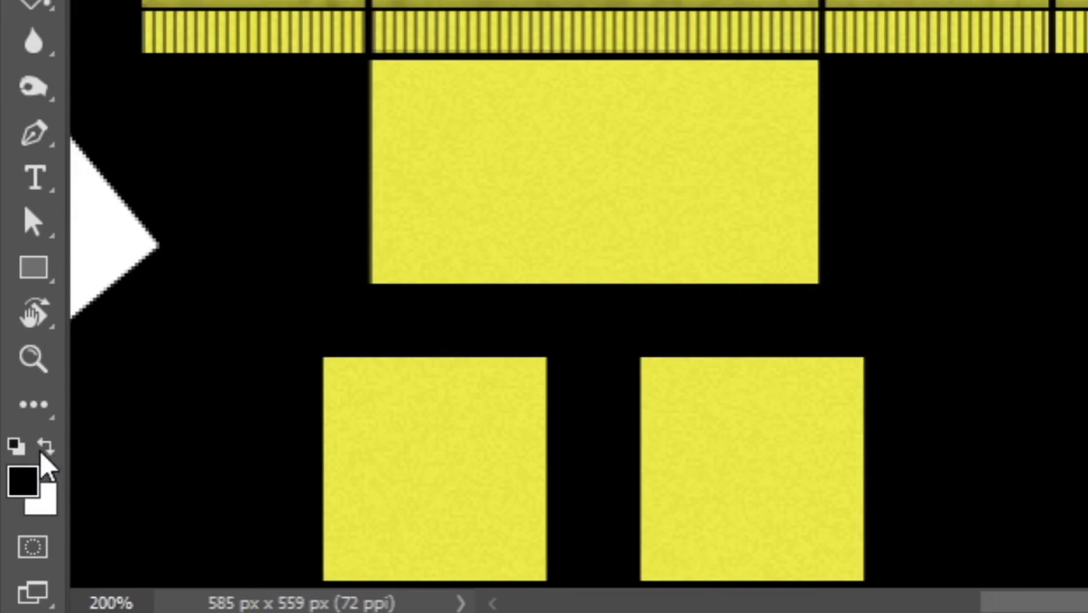
pyautogui.click(47, 465)
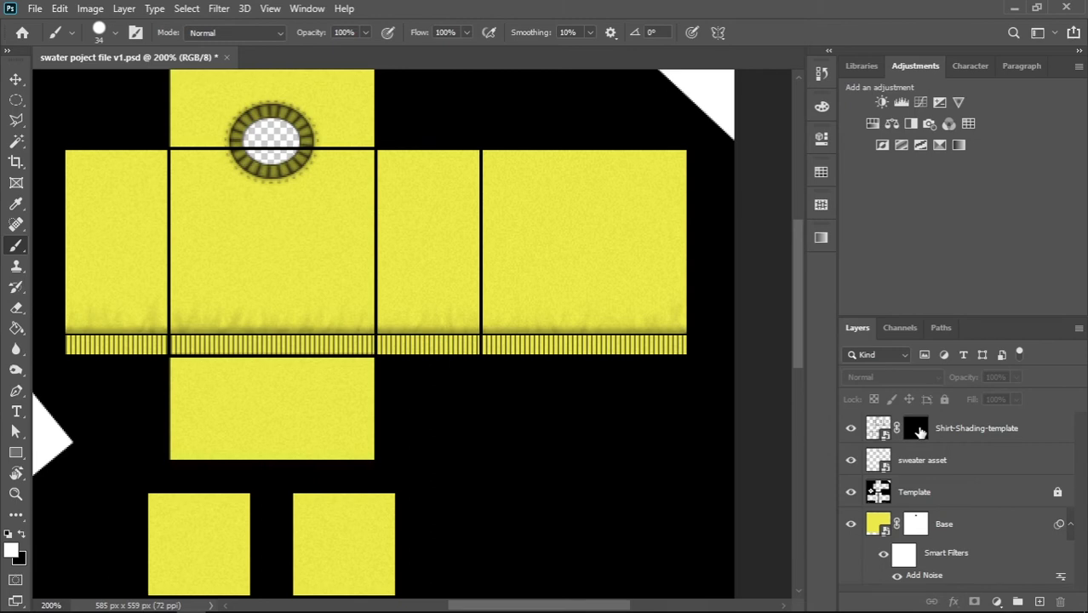
pyautogui.click(918, 430)
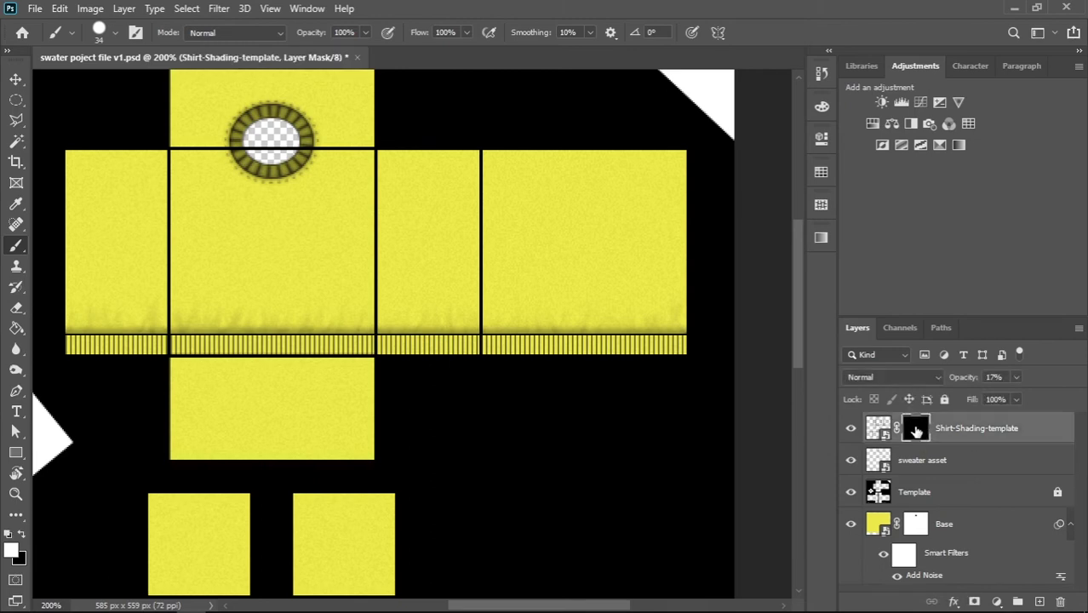
pyautogui.moveTo(502, 160); pyautogui.dragTo(515, 298)
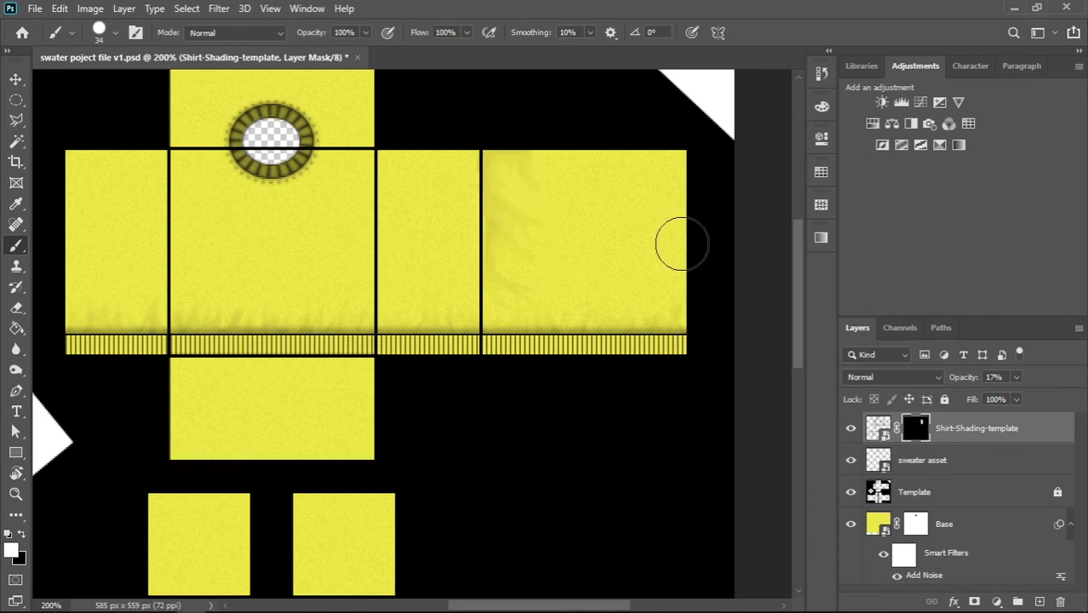
# - Switch to a 26 px Soft Round brush and paint black to hide rough shading on the right panel
pyautogui.rightClick(557, 206)
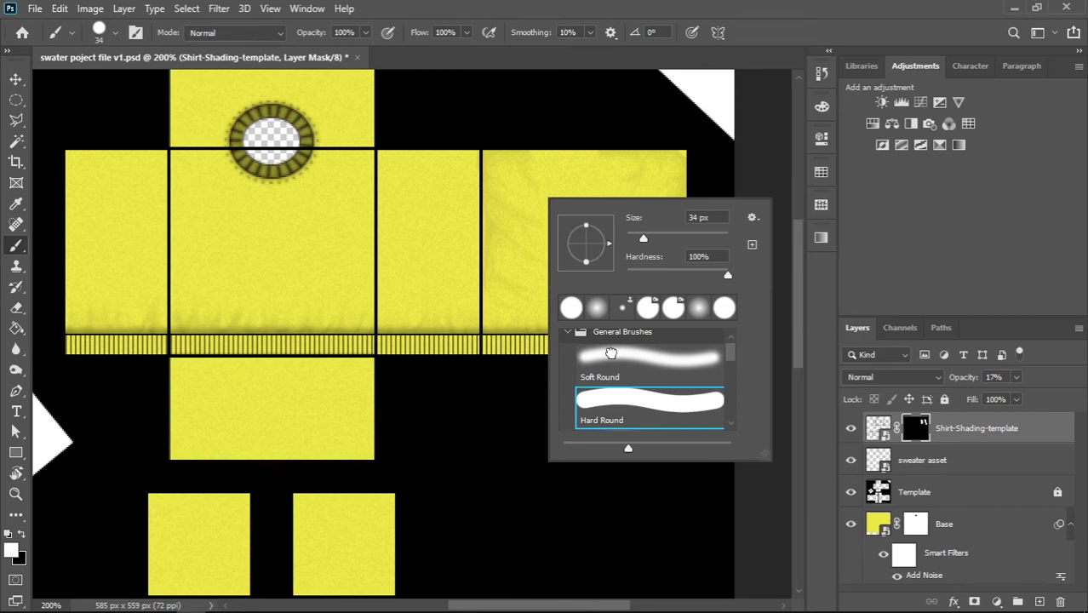
pyautogui.click(610, 353)
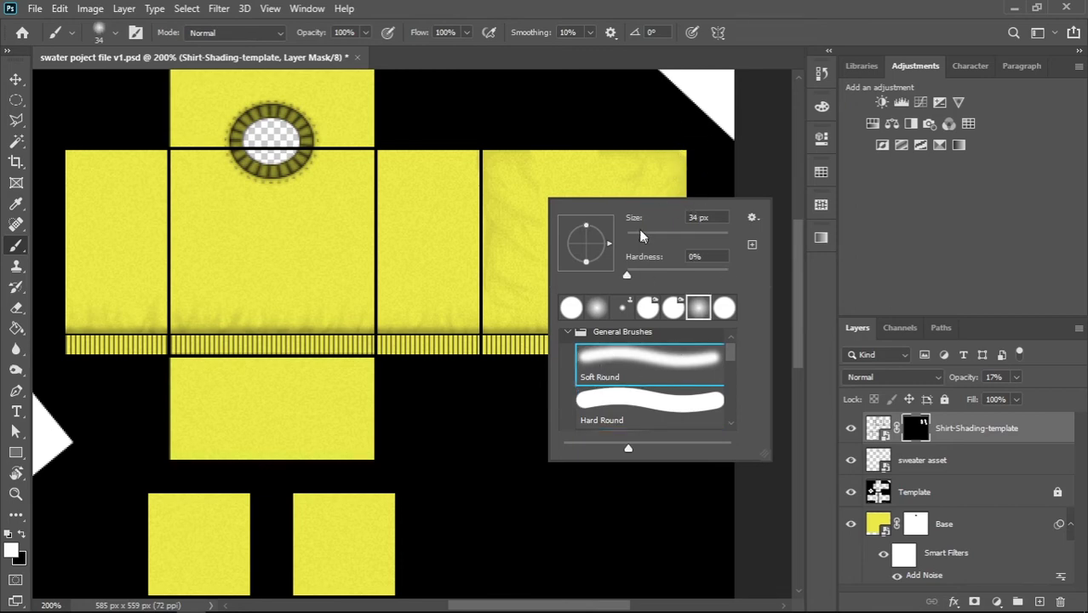
pyautogui.moveTo(643, 239); pyautogui.dragTo(639, 241)
pyautogui.click(632, 162)
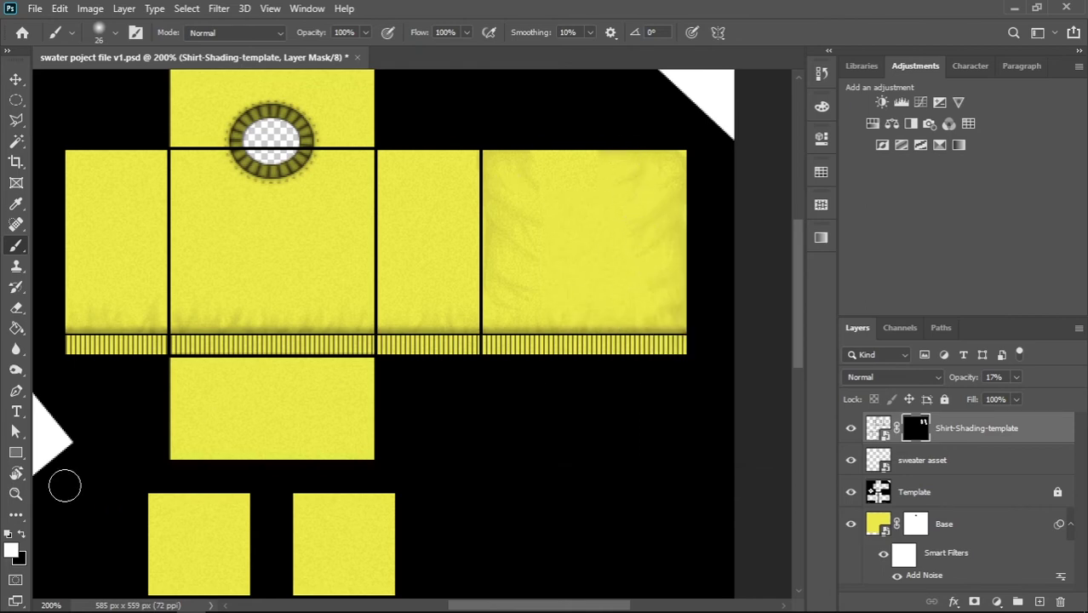
pyautogui.click(21, 533)
pyautogui.moveTo(591, 164)
pyautogui.mouseDown()
pyautogui.moveTo(537, 192)
pyautogui.moveTo(545, 99)
pyautogui.moveTo(518, 170)
pyautogui.moveTo(671, 119)
pyautogui.mouseUp()
pyautogui.moveTo(710, 292); pyautogui.dragTo(666, 116)
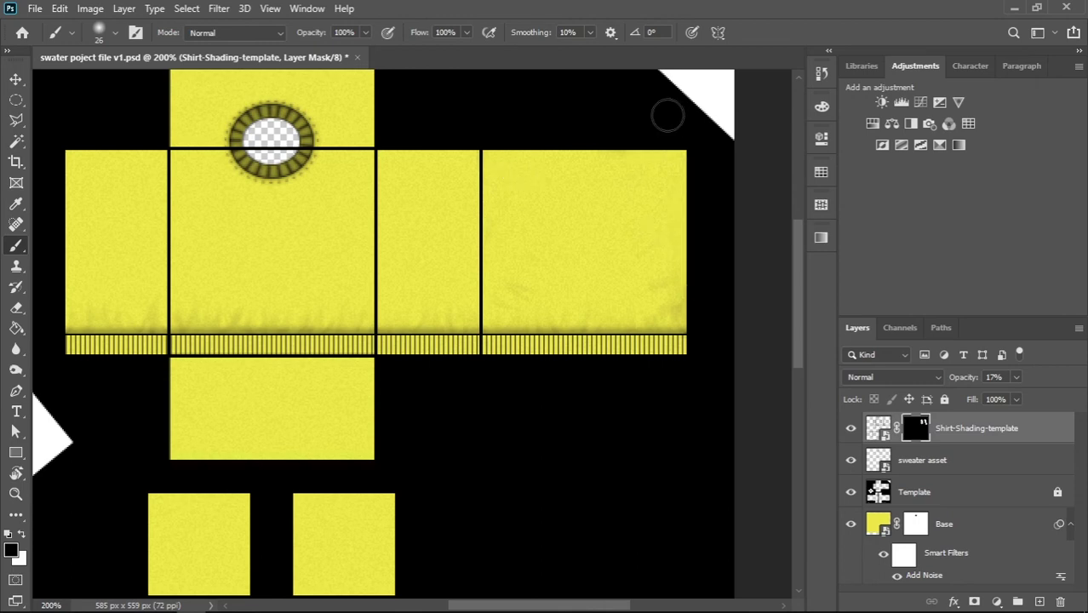
# - Paint white to reveal wrinkle shading across the right panel and along the upper panel seams
pyautogui.click(23, 534)
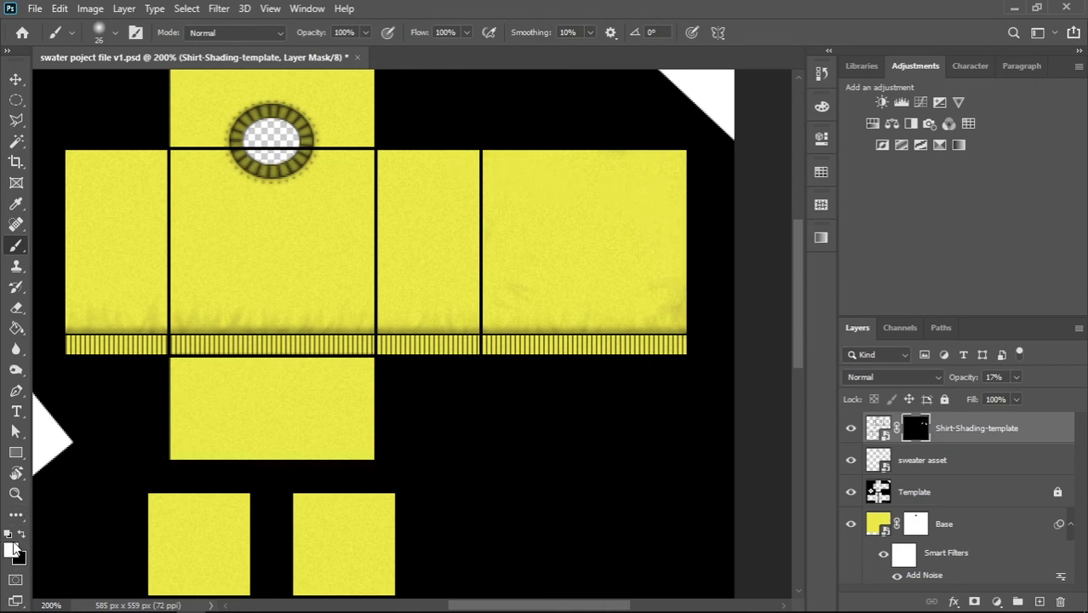
pyautogui.moveTo(492, 160)
pyautogui.mouseDown()
pyautogui.moveTo(494, 276)
pyautogui.moveTo(541, 116)
pyautogui.moveTo(625, 135)
pyautogui.moveTo(658, 201)
pyautogui.moveTo(668, 359)
pyautogui.mouseUp()
pyautogui.moveTo(386, 153)
pyautogui.mouseDown()
pyautogui.moveTo(376, 218)
pyautogui.moveTo(386, 327)
pyautogui.mouseUp()
pyautogui.moveTo(180, 172); pyautogui.dragTo(179, 280)
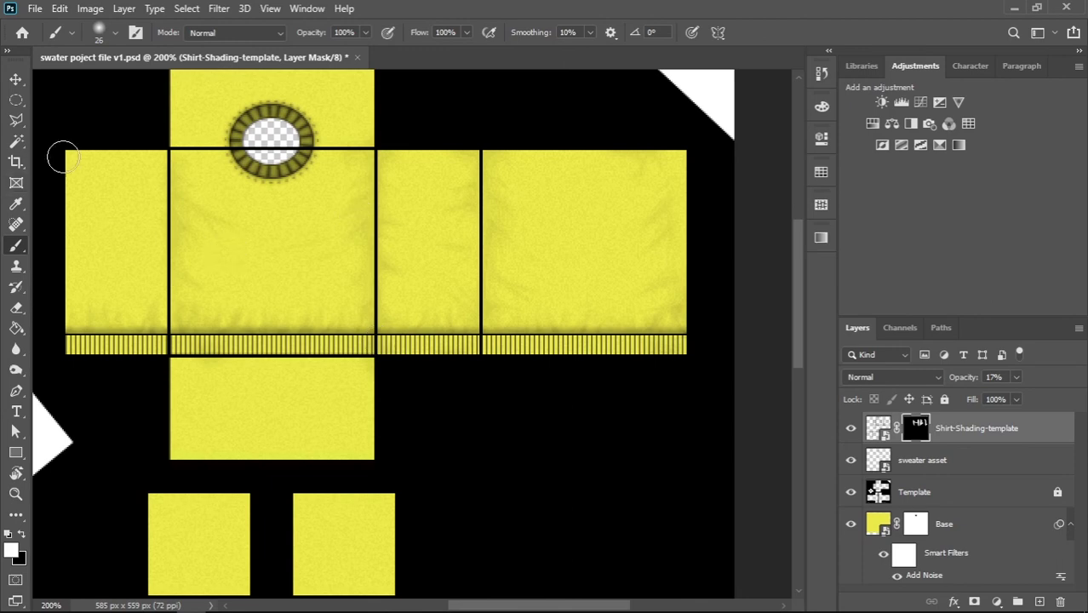
pyautogui.moveTo(63, 159); pyautogui.dragTo(81, 345)
# - Move down the canvas and paint shading along the lower panel seams
pyautogui.hscroll(-3, 287, 212)
pyautogui.moveTo(256, 450); pyautogui.dragTo(451, 452)
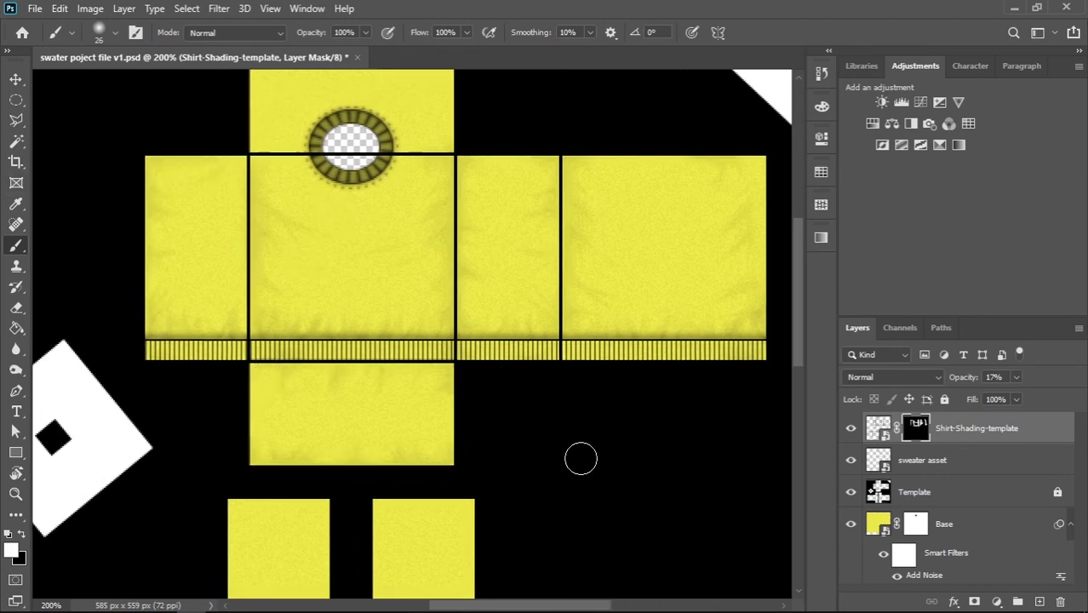
pyautogui.scroll(5, 275, 226)
pyautogui.scroll(-15, 359, 317)
pyautogui.moveTo(307, 225); pyautogui.dragTo(308, 492)
pyautogui.moveTo(383, 208); pyautogui.dragTo(396, 470)
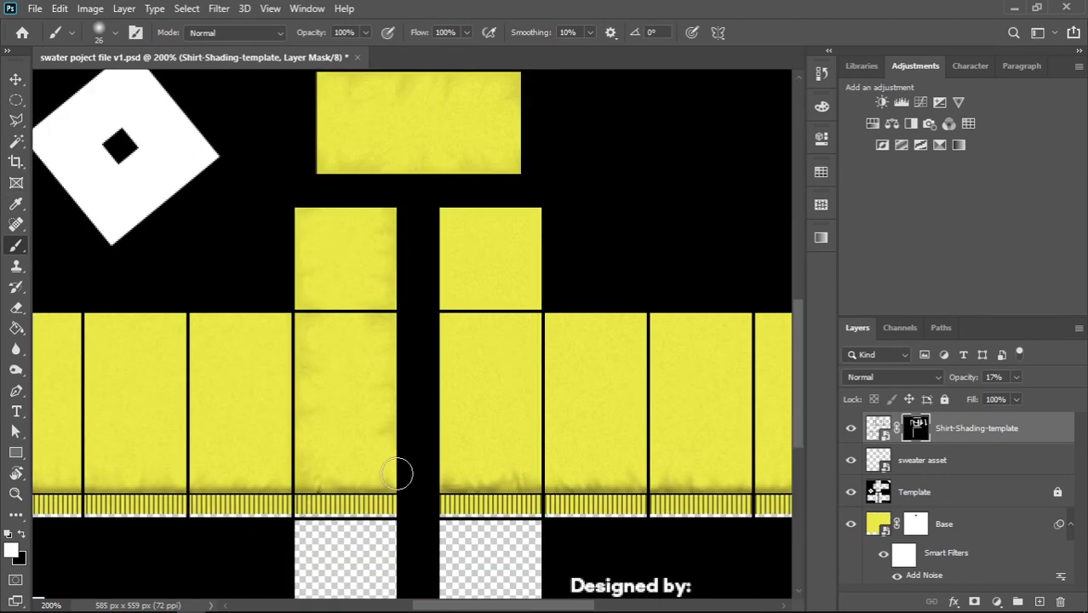
pyautogui.moveTo(255, 315); pyautogui.dragTo(281, 375)
pyautogui.moveTo(207, 293); pyautogui.dragTo(193, 492)
# - Paint more shading near the lower panel seams on the right side of the sweater
pyautogui.hscroll(-10, 391, 384)
pyautogui.scroll(-2, 390, 384)
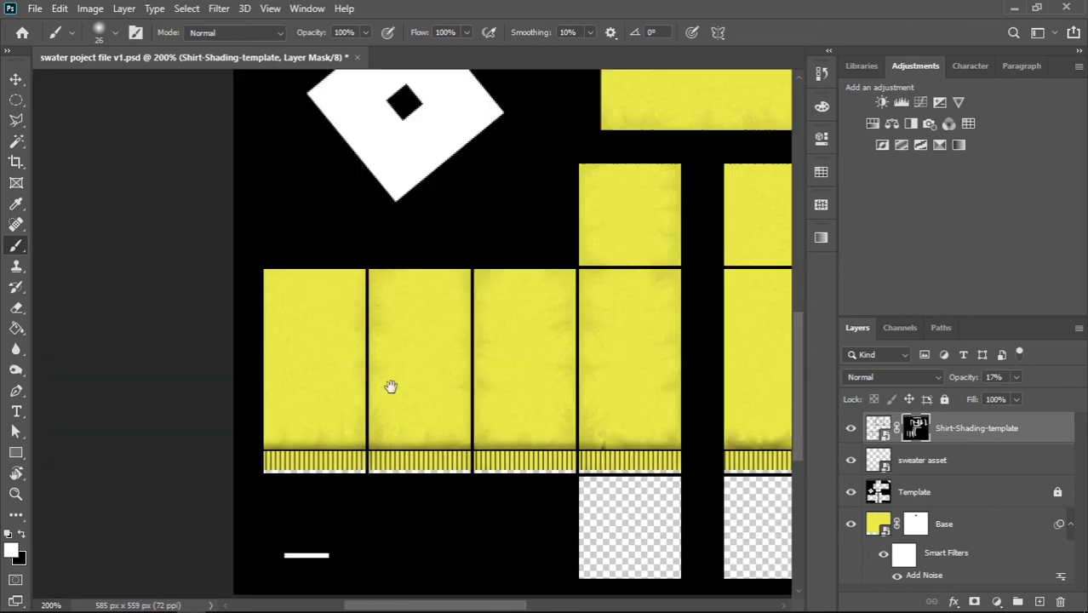
pyautogui.hscroll(9, 469, 280)
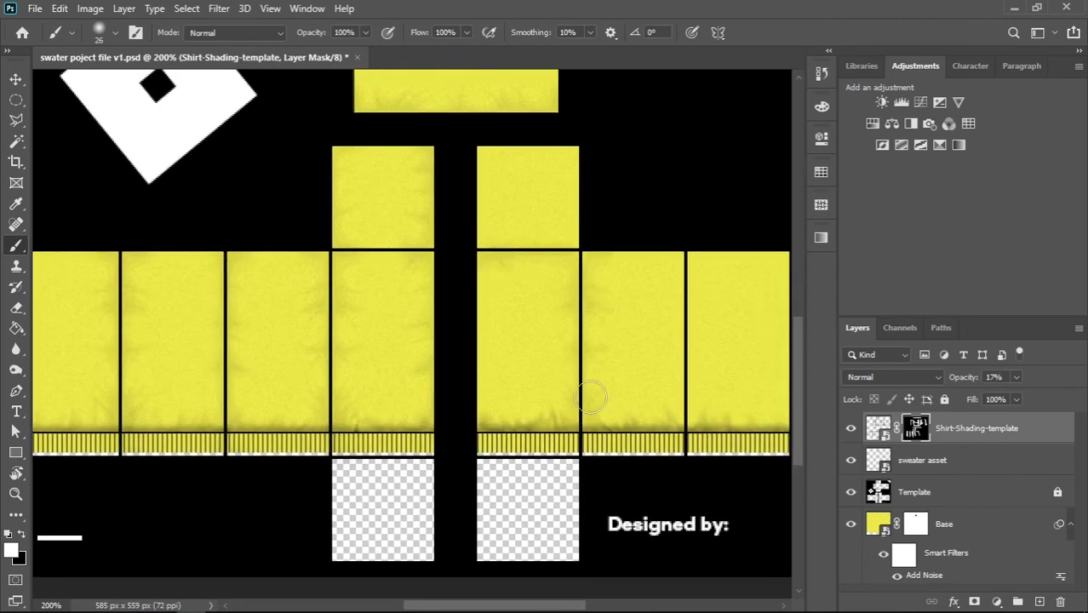
pyautogui.hscroll(5, 576, 279)
pyautogui.moveTo(485, 400); pyautogui.dragTo(515, 269)
pyautogui.moveTo(613, 374); pyautogui.dragTo(609, 247)
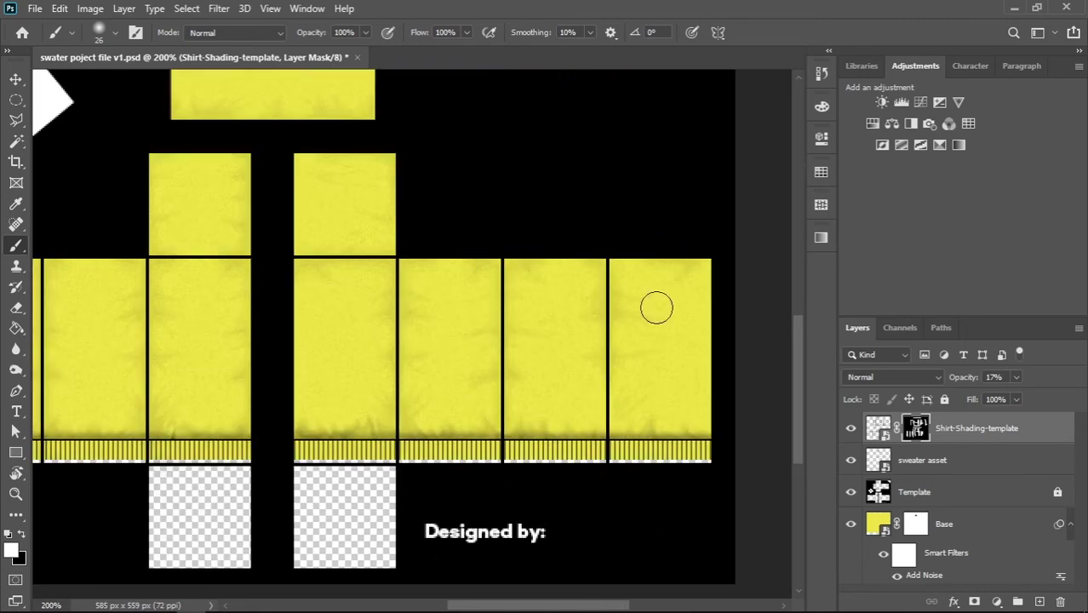
pyautogui.scroll(-2, 380, 180)
pyautogui.moveTo(384, 165); pyautogui.dragTo(476, 383)
# - Raise the shading layer's opacity to 20% and enlarge the mask brush to 53 px
pyautogui.click(877, 428)
pyautogui.click(1016, 377)
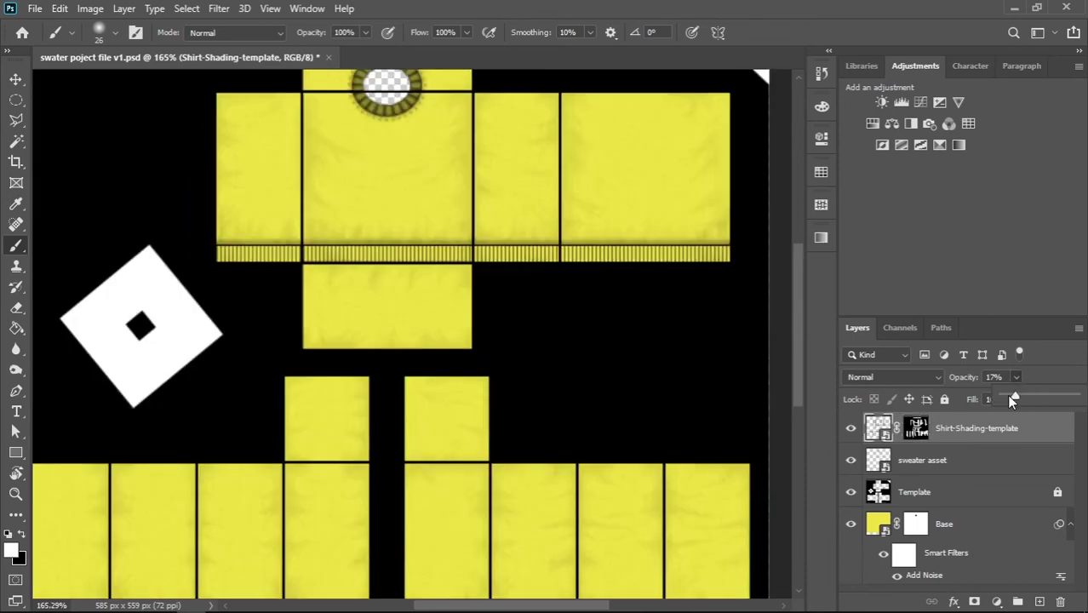
pyautogui.moveTo(1007, 394); pyautogui.dragTo(1020, 397)
pyautogui.click(916, 428)
pyautogui.press('v')
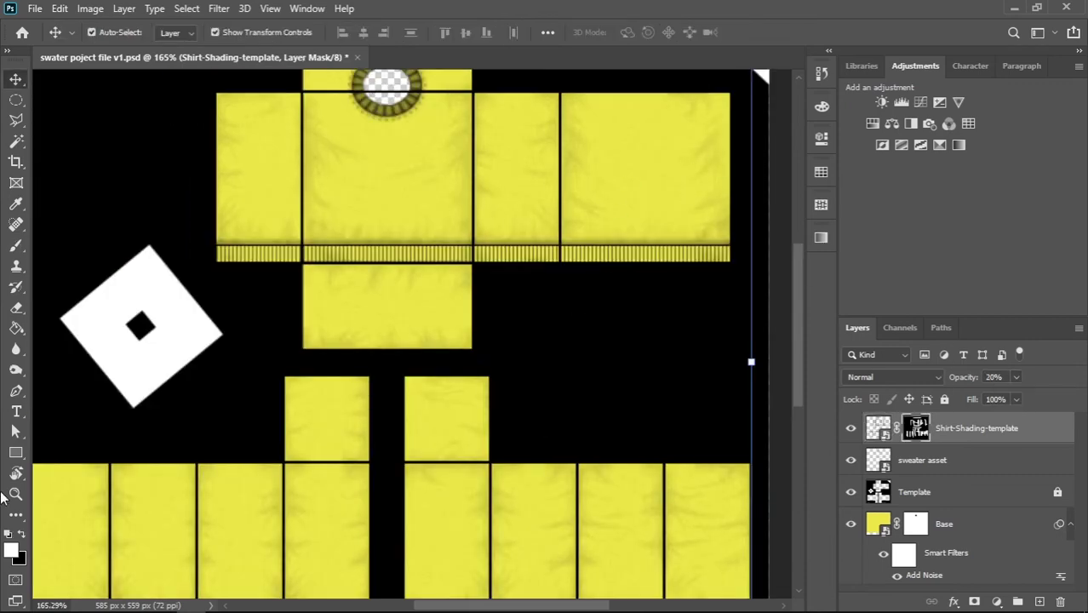
pyautogui.press('b')
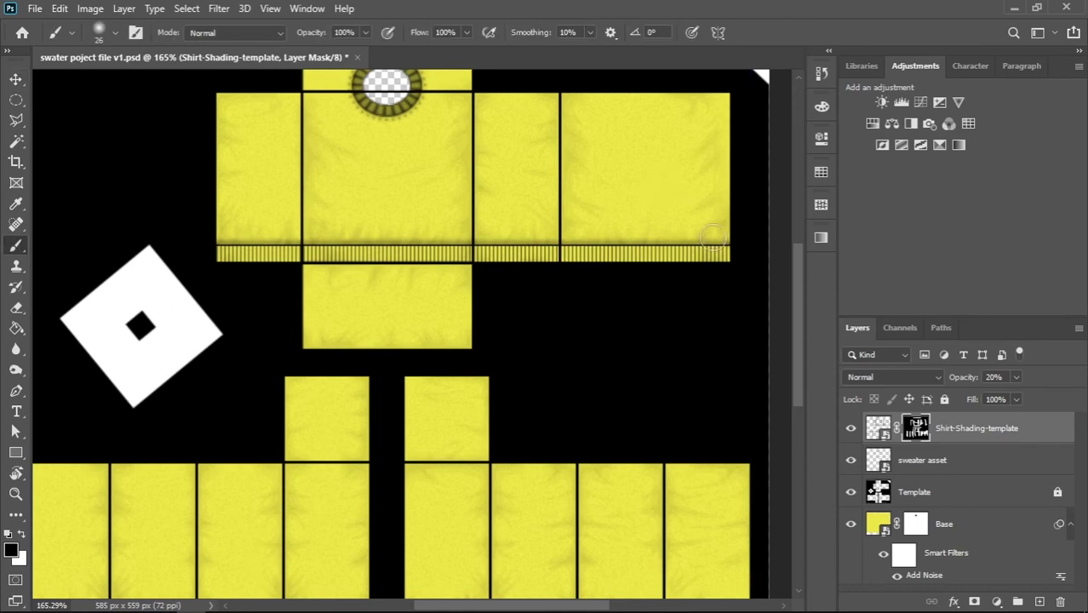
pyautogui.moveTo(646, 182); pyautogui.dragTo(682, 200)
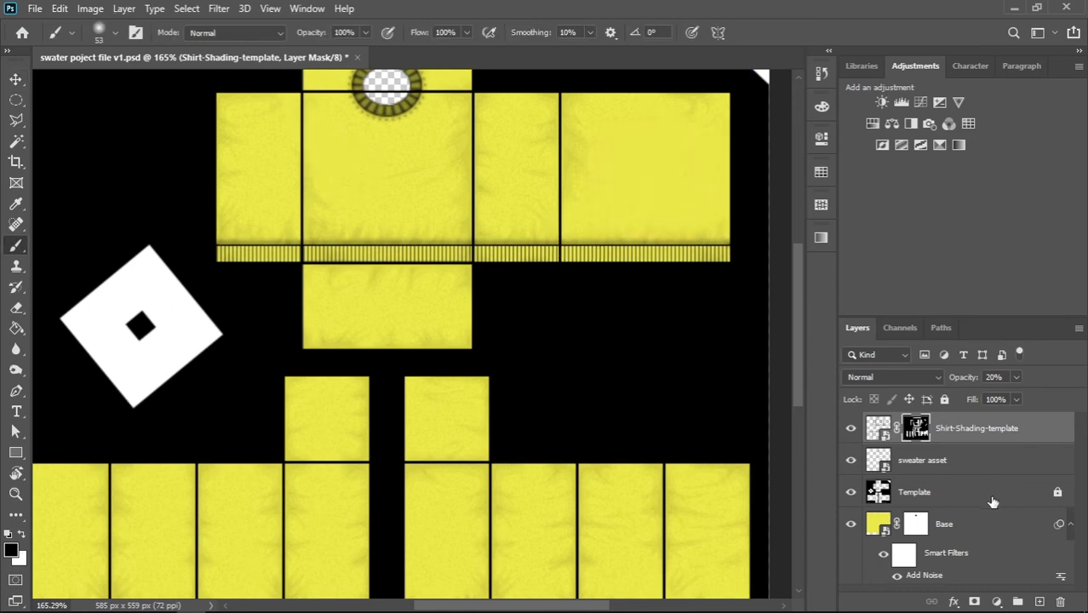
# - Select the Base layer, then paint on the Shirt-Shading-template mask and swap to white
pyautogui.click(988, 521)
pyautogui.click(917, 428)
pyautogui.moveTo(444, 197); pyautogui.dragTo(509, 275)
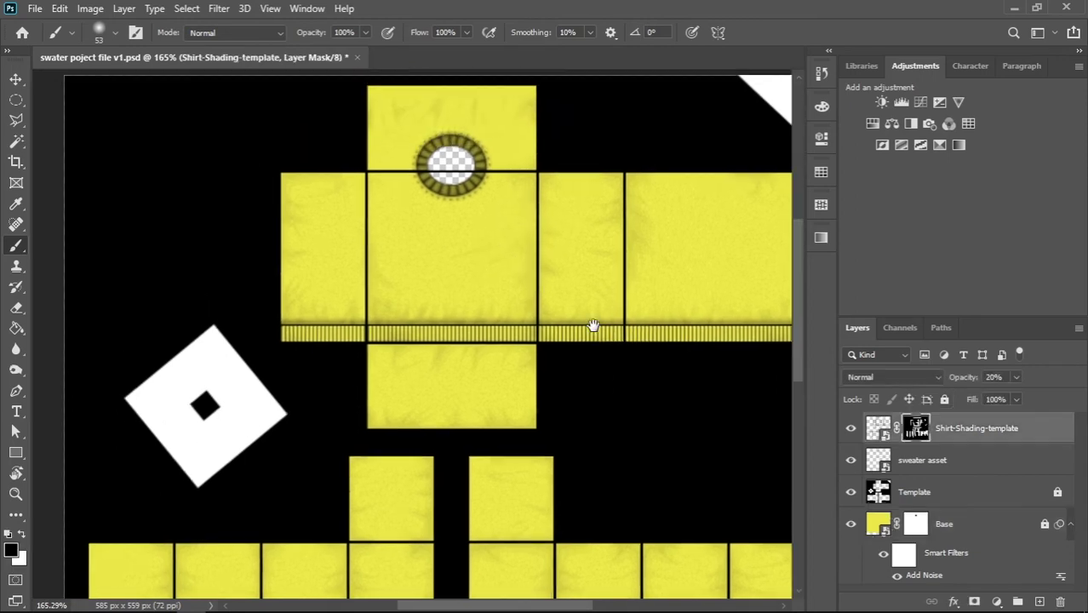
pyautogui.press('x')
pyautogui.hscroll(5, 558, 226)
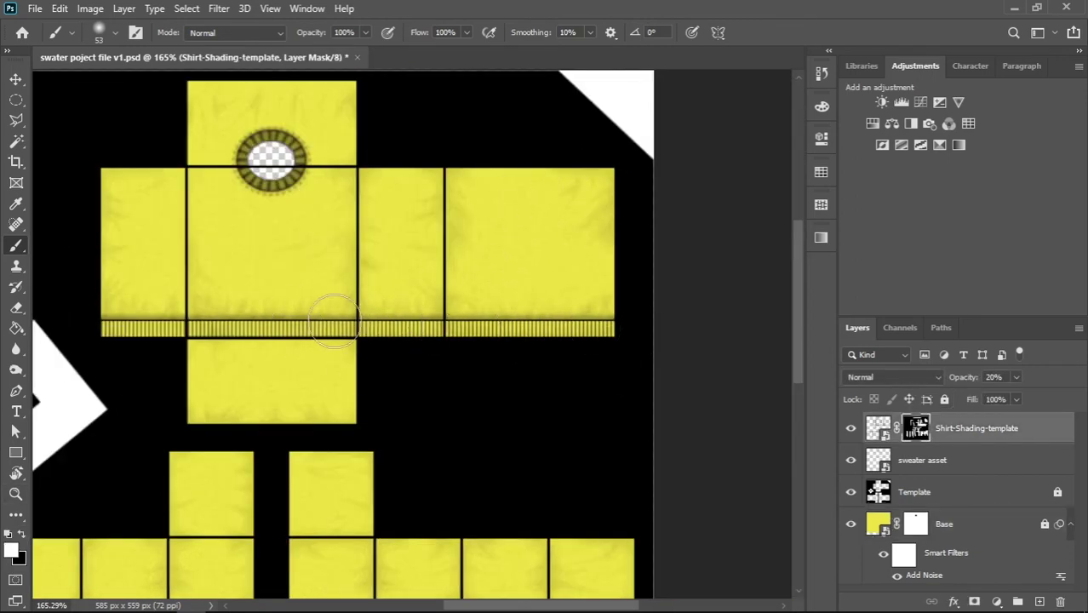
pyautogui.scroll(-3, 447, 273)
pyautogui.hscroll(-4, 447, 273)
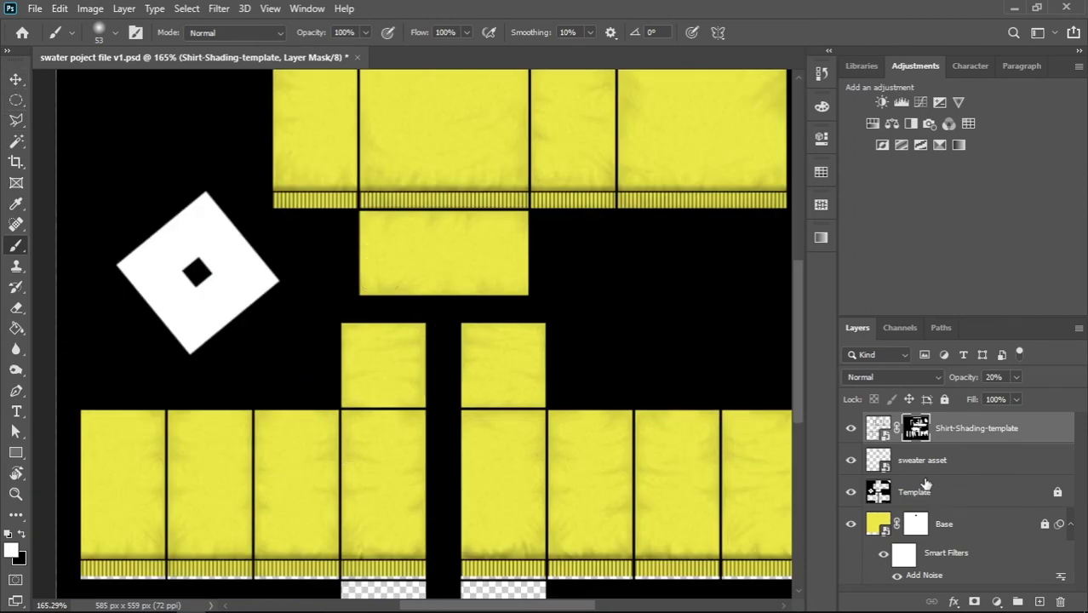
# - Fit the template on screen, then unlock and duplicate the Template layer
pyautogui.click(959, 502)
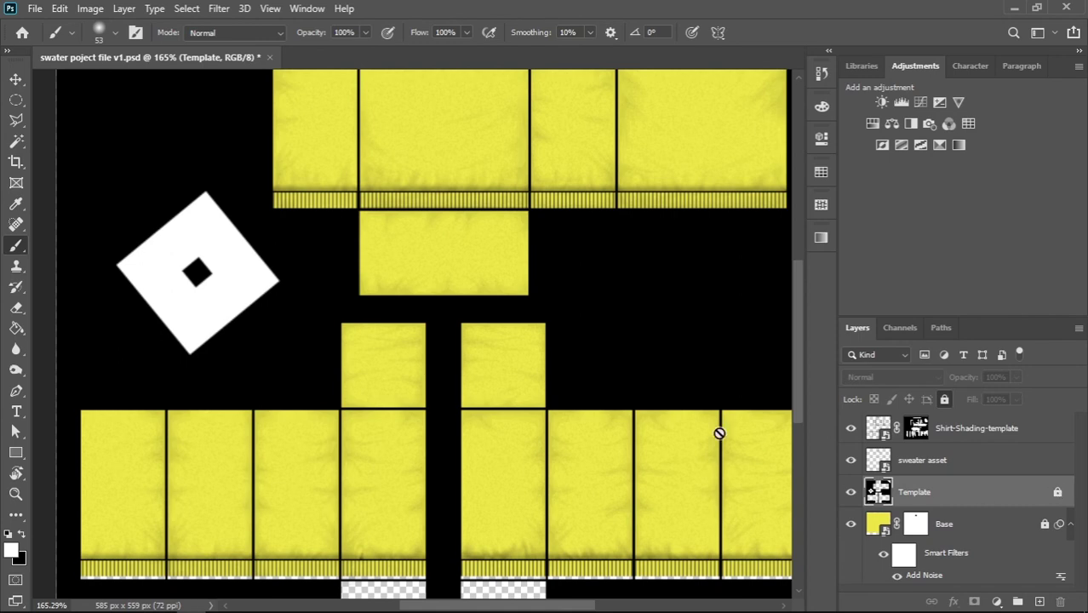
pyautogui.click(15, 80)
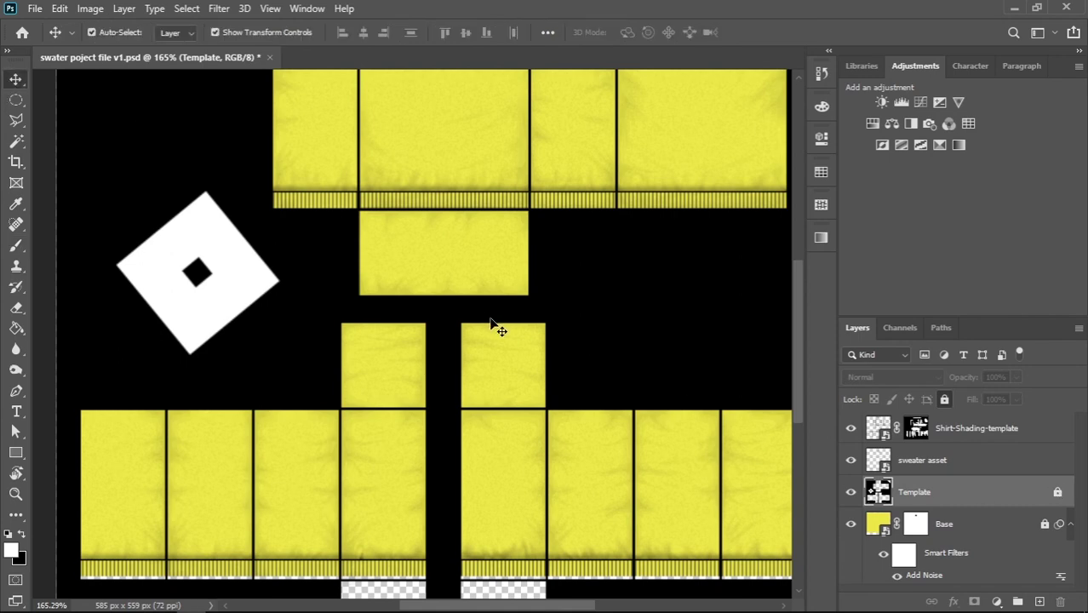
pyautogui.click(16, 494)
pyautogui.hotkey('ctrl', '0')
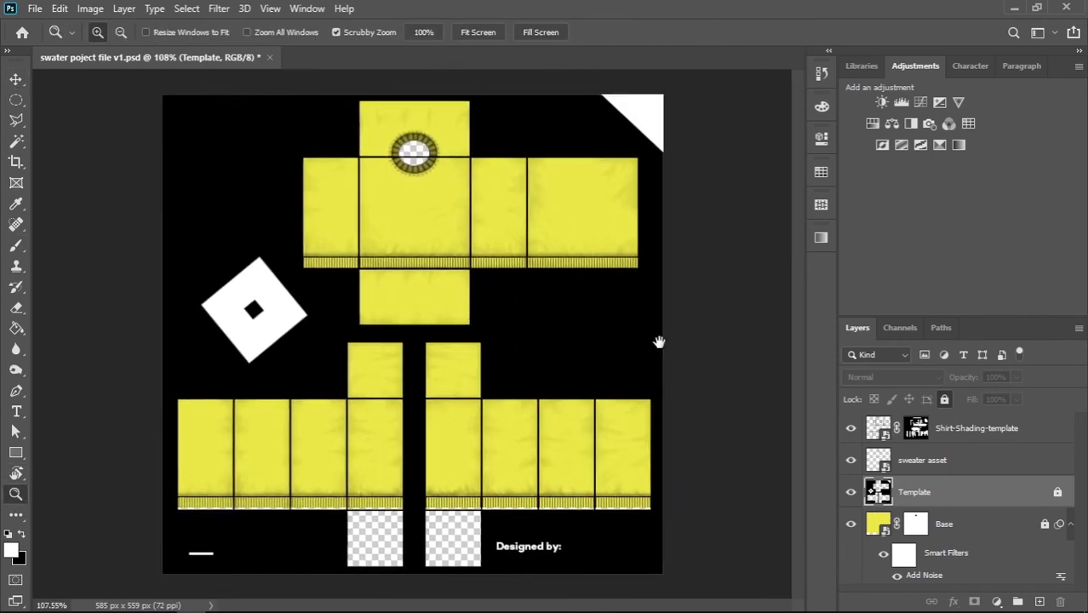
pyautogui.click(1059, 494)
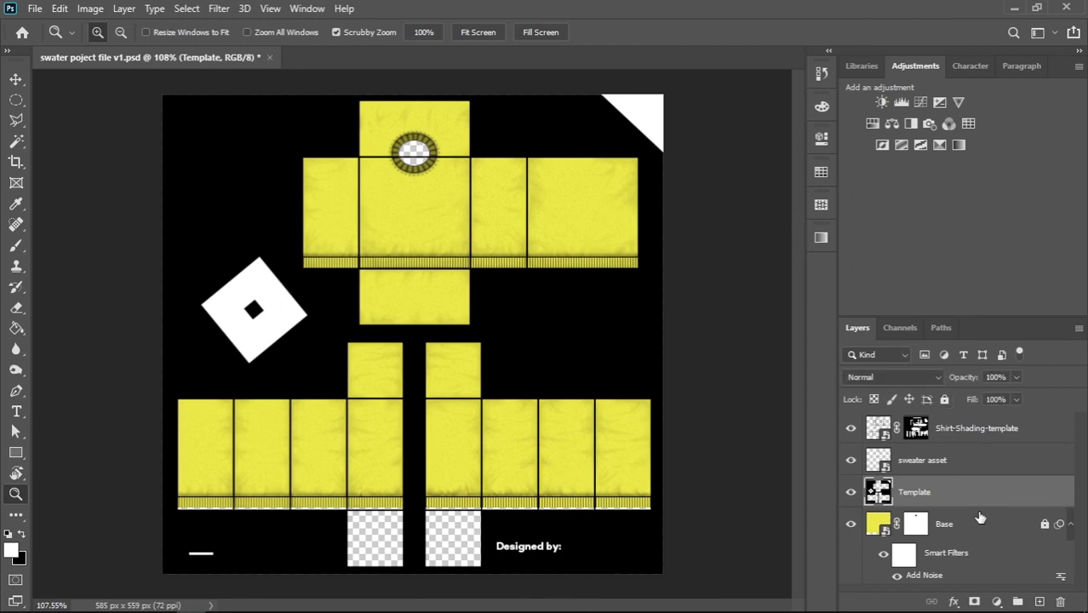
pyautogui.hotkey('ctrl', 'j')
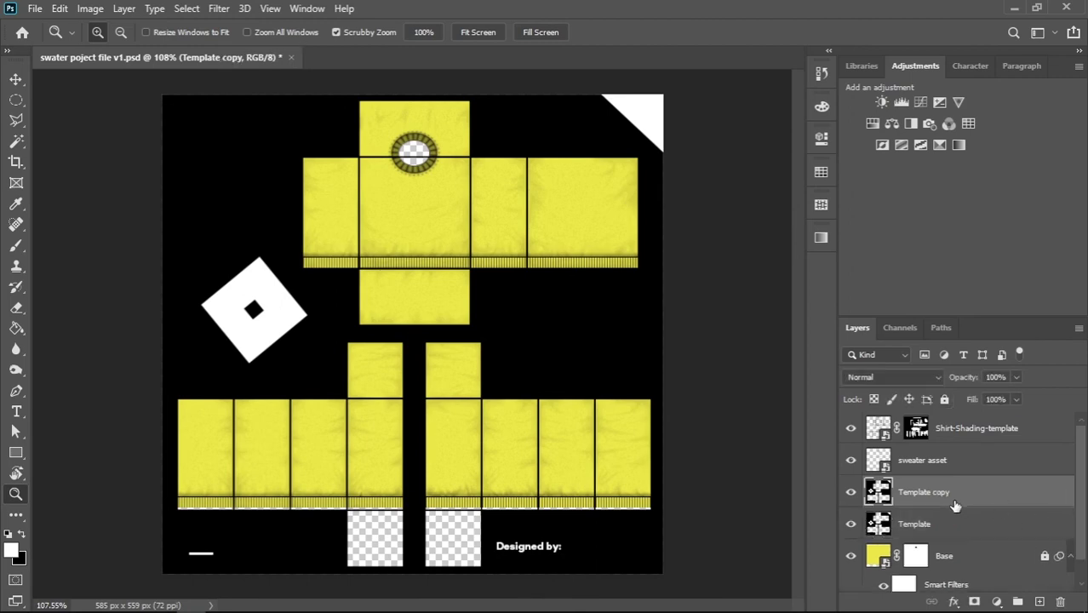
# - Rename the copy 'Shading' and move it above the sweater asset layer
pyautogui.doubleClick(940, 492)
pyautogui.write('Shading')
pyautogui.press('Return')
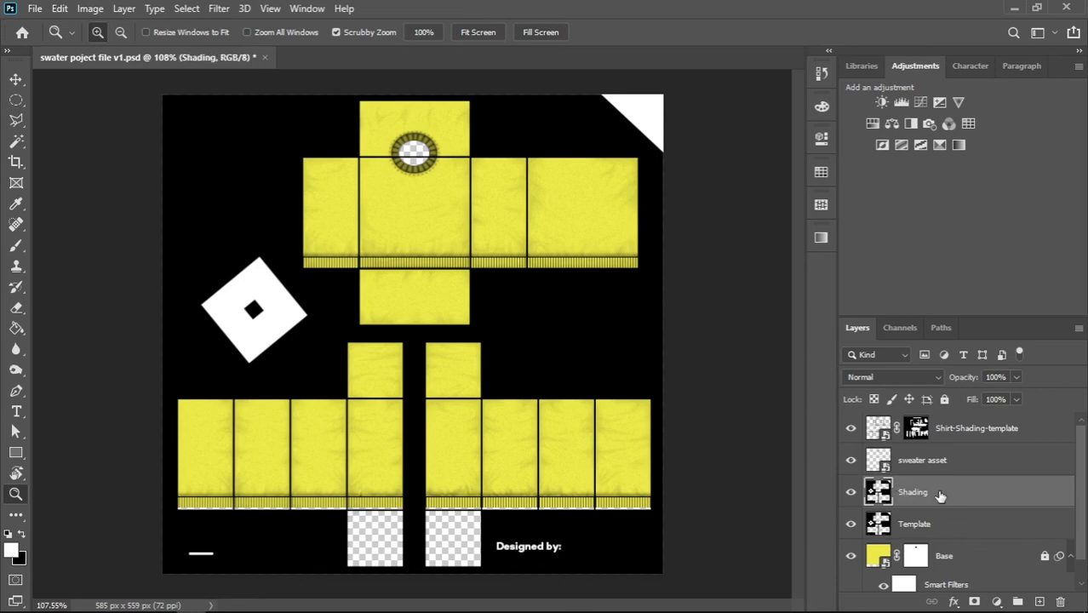
pyautogui.moveTo(940, 495); pyautogui.dragTo(937, 456)
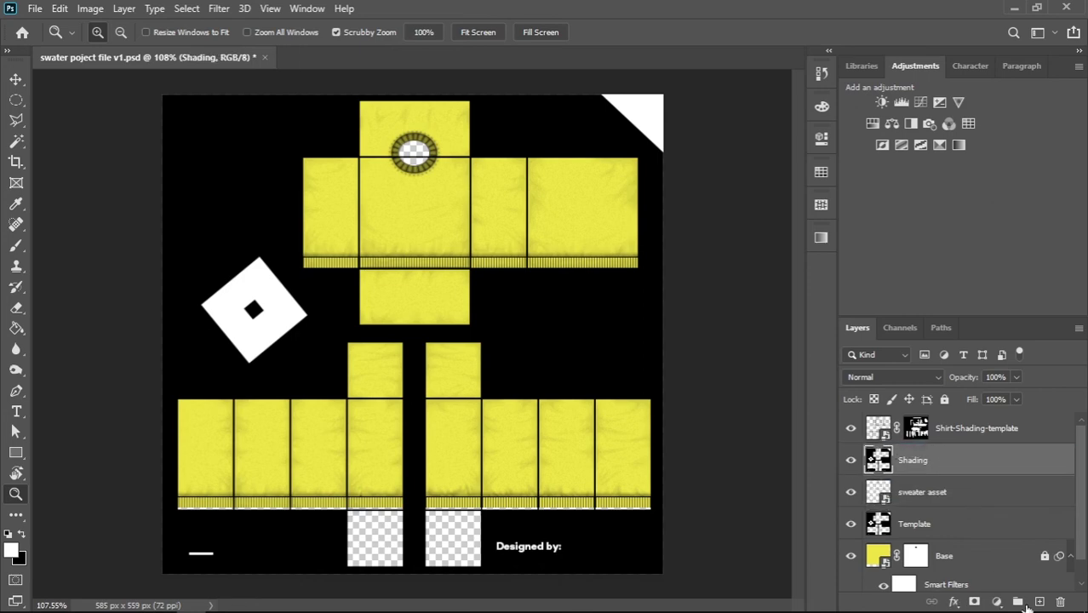
# - Give Shading a Drop Shadow: 35% opacity, 0 px distance, 24% spread, 32 px size
pyautogui.click(953, 601)
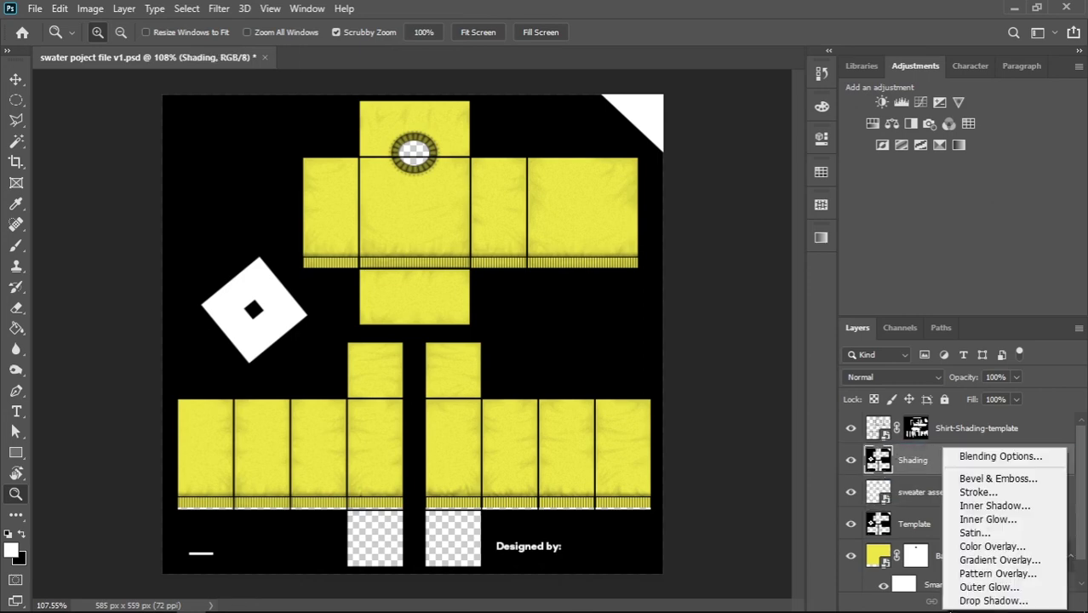
pyautogui.click(990, 601)
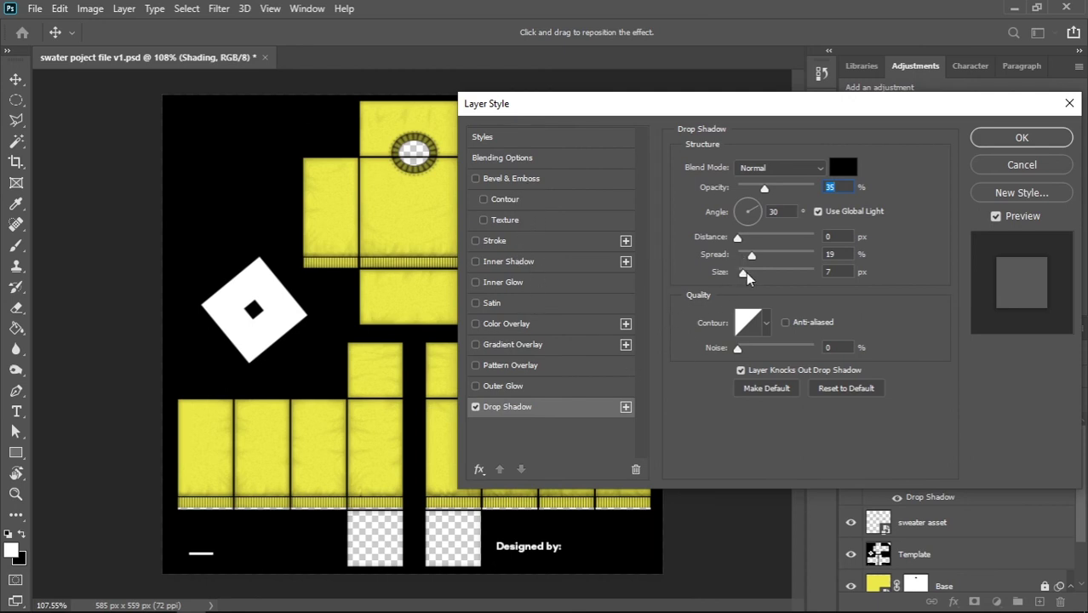
pyautogui.moveTo(744, 273); pyautogui.dragTo(759, 258)
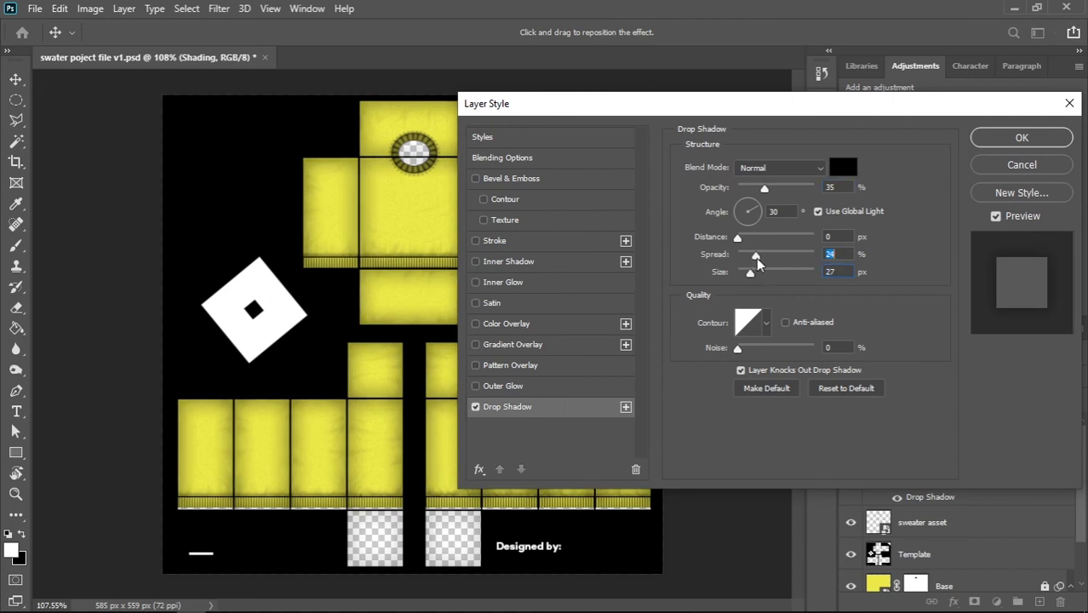
pyautogui.moveTo(749, 274); pyautogui.dragTo(753, 272)
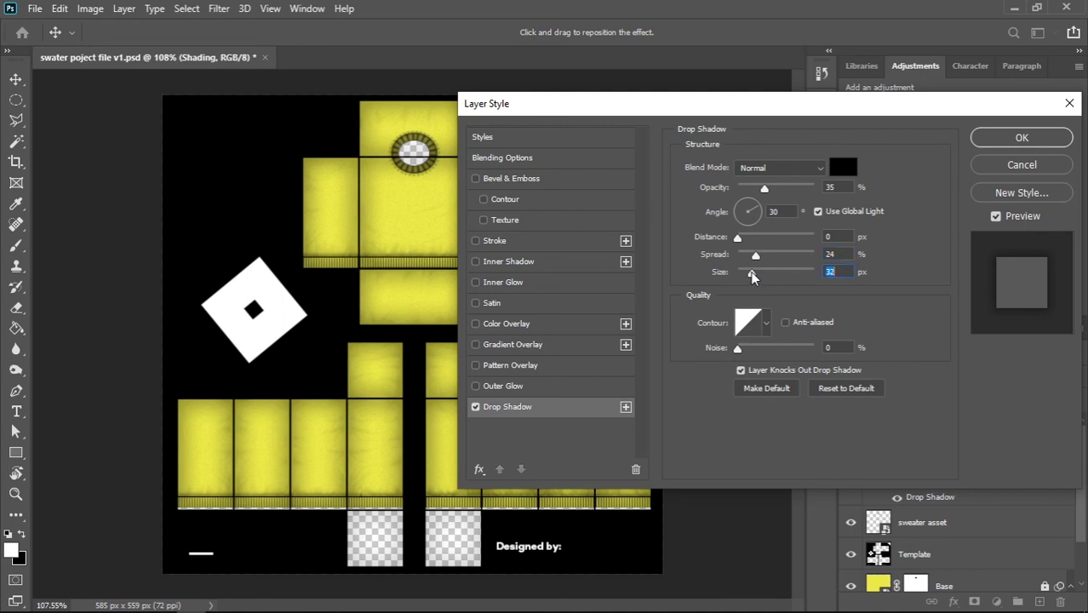
pyautogui.click(1022, 139)
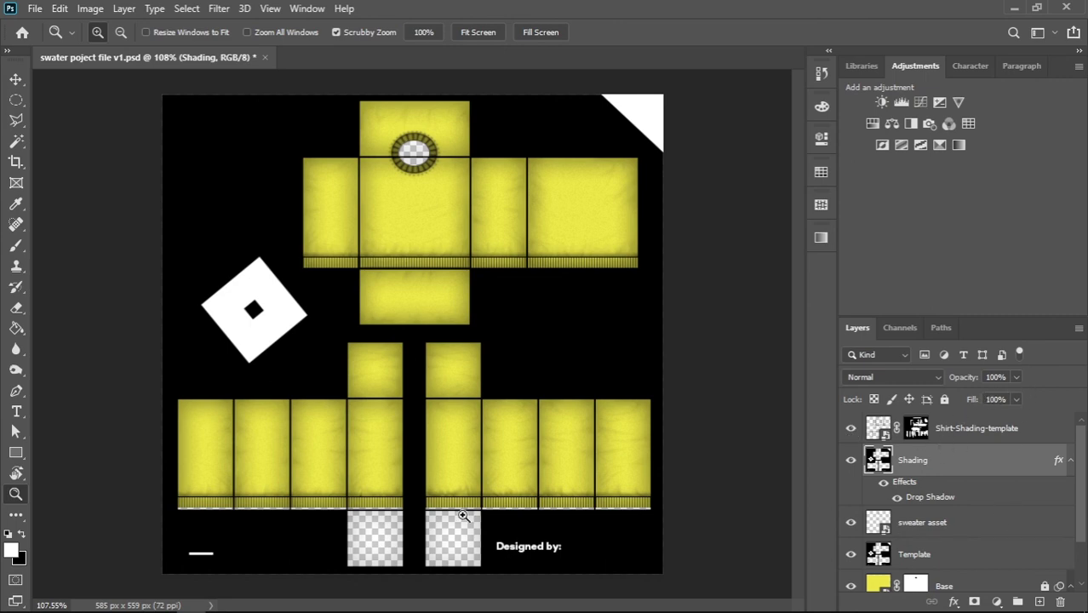
# - Scale the tucked shirt shading overlay to cover the sweater pieces and nudge it up
pyautogui.moveTo(361, 524); pyautogui.dragTo(374, 524)
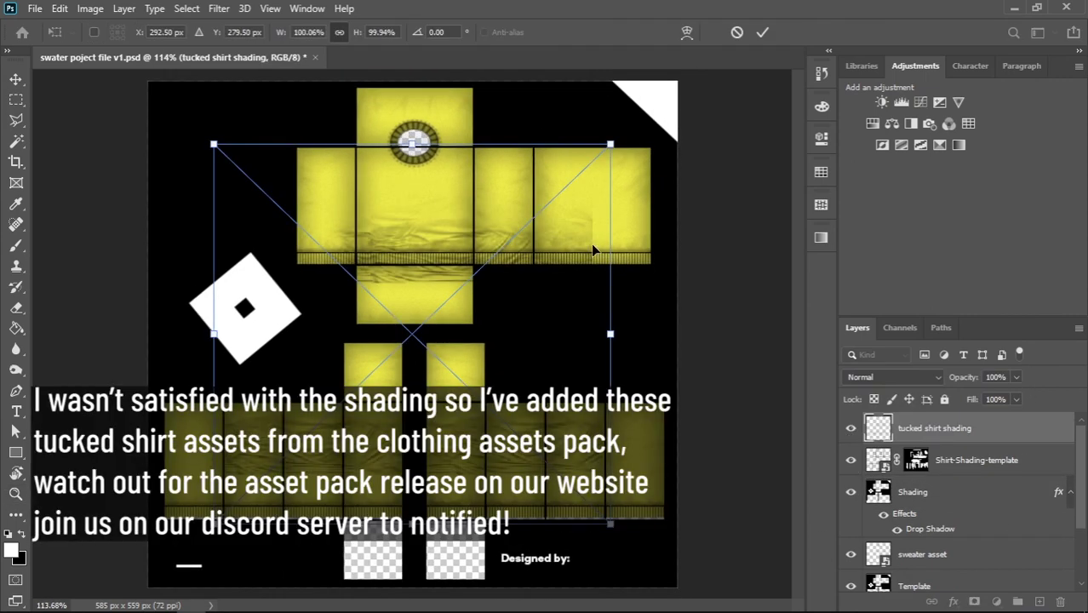
pyautogui.moveTo(626, 140); pyautogui.dragTo(660, 96)
pyautogui.moveTo(214, 523)
pyautogui.mouseDown()
pyautogui.moveTo(152, 593)
pyautogui.moveTo(167, 582)
pyautogui.mouseUp()
pyautogui.moveTo(165, 340); pyautogui.dragTo(147, 340)
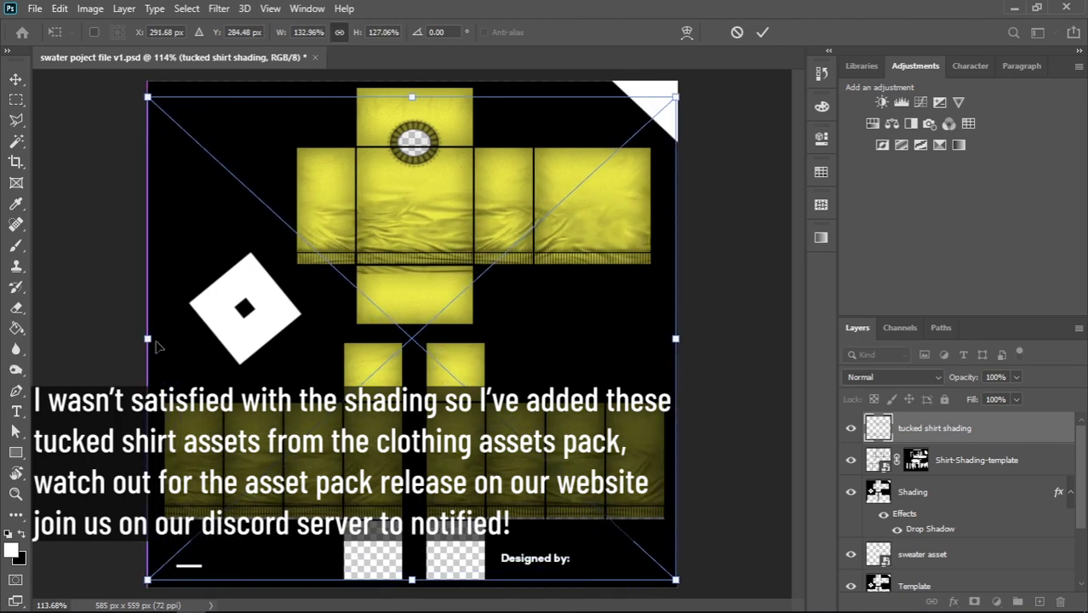
pyautogui.click(14, 83)
pyautogui.press('Up')
pyautogui.press('Up')
pyautogui.press('Up')
pyautogui.press('Up')
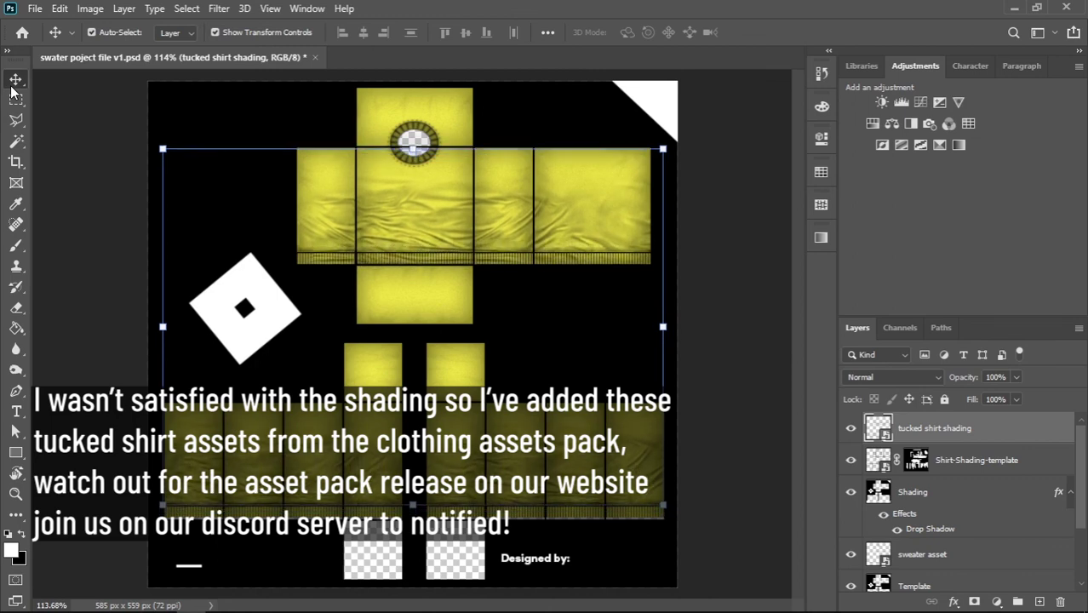
# - Set the overlay to Multiply at 26% opacity and add a white layer mask
pyautogui.click(894, 376)
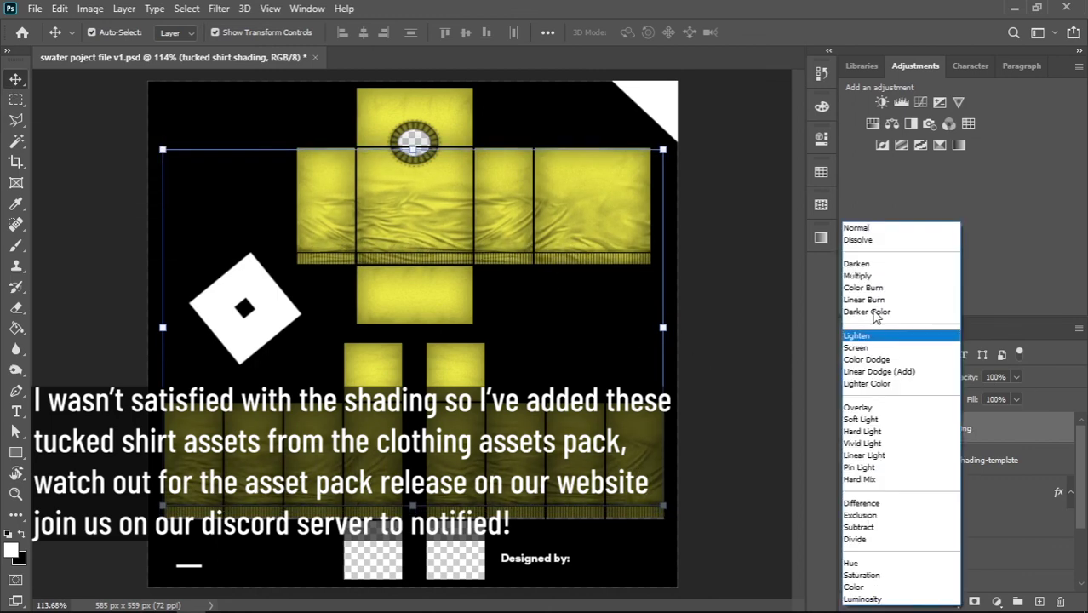
pyautogui.click(868, 271)
pyautogui.click(1016, 376)
pyautogui.moveTo(1019, 395); pyautogui.dragTo(966, 402)
pyautogui.click(721, 267)
pyautogui.click(930, 433)
pyautogui.click(1016, 376)
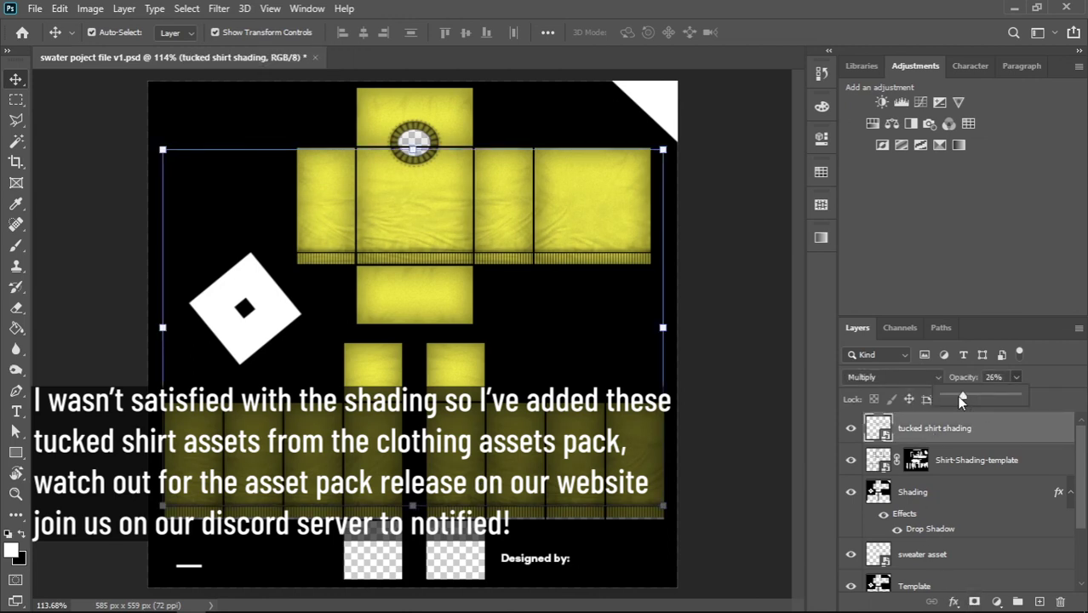
pyautogui.click(724, 271)
pyautogui.click(928, 430)
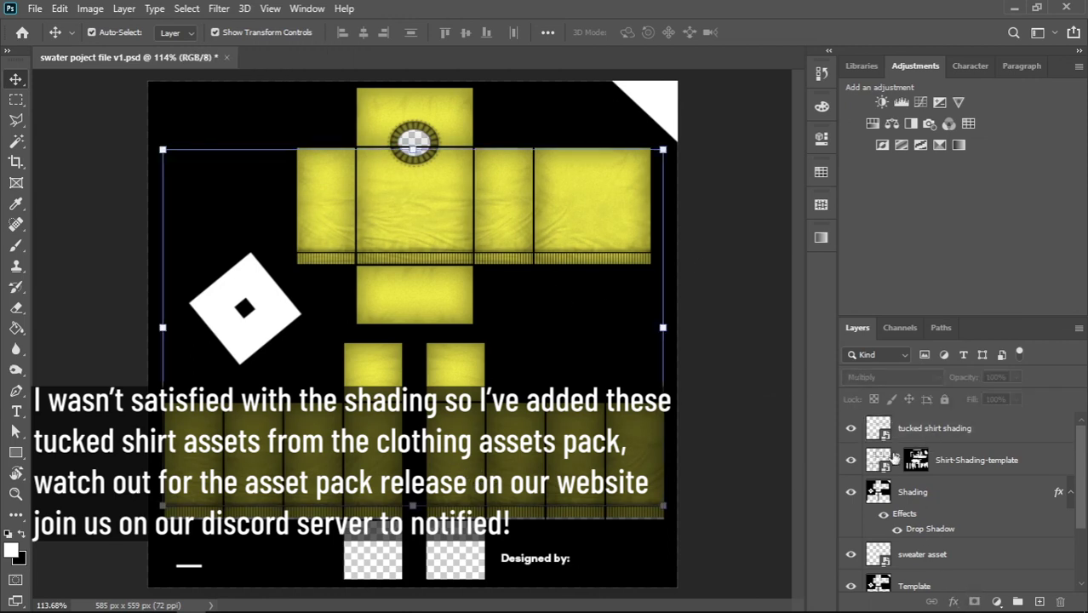
pyautogui.click(974, 601)
# - Paint black on the tucked shirt shading mask to hide the overlay on an upper panel
pyautogui.press('b')
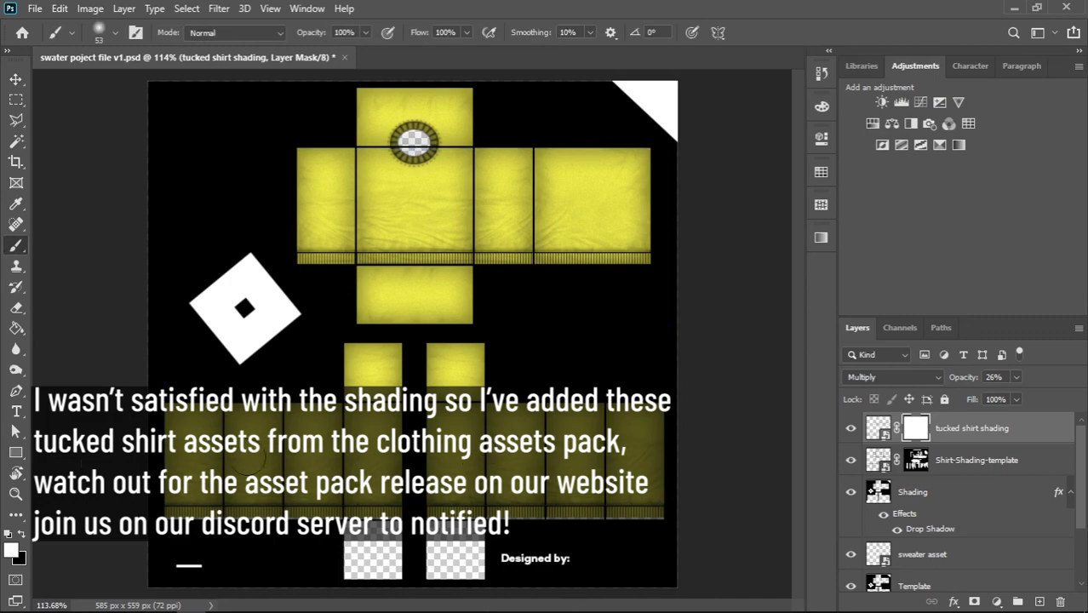
pyautogui.press('x')
pyautogui.press('x')
pyautogui.press('x')
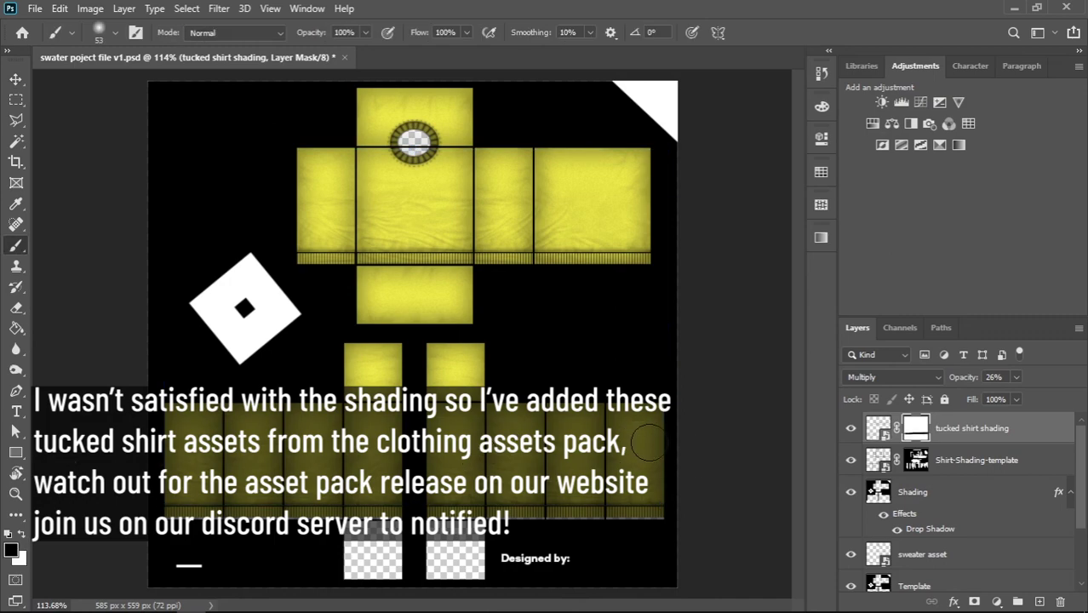
pyautogui.moveTo(554, 206); pyautogui.dragTo(494, 205)
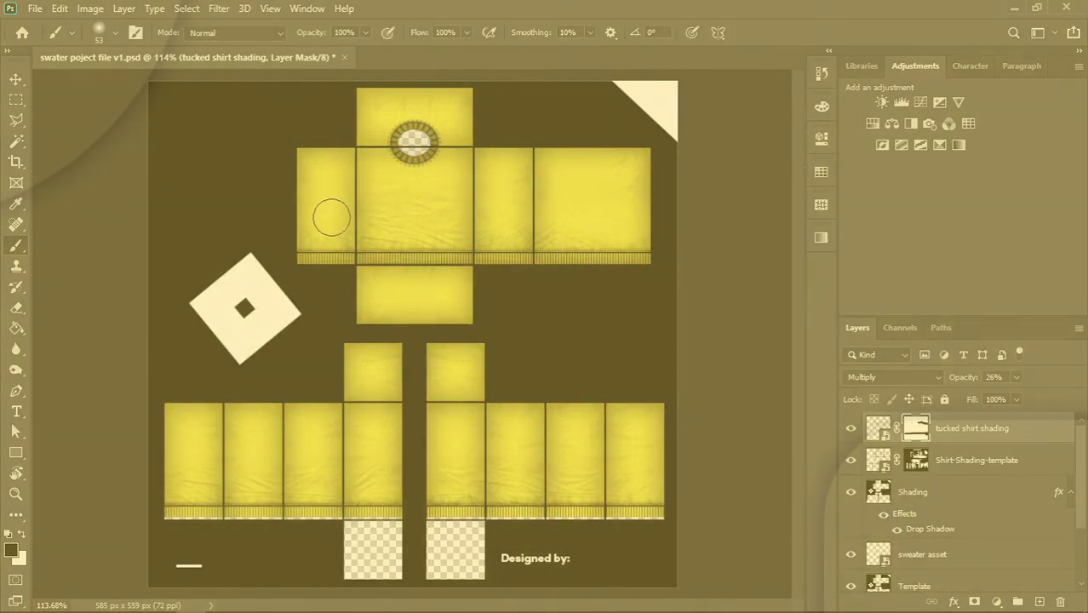